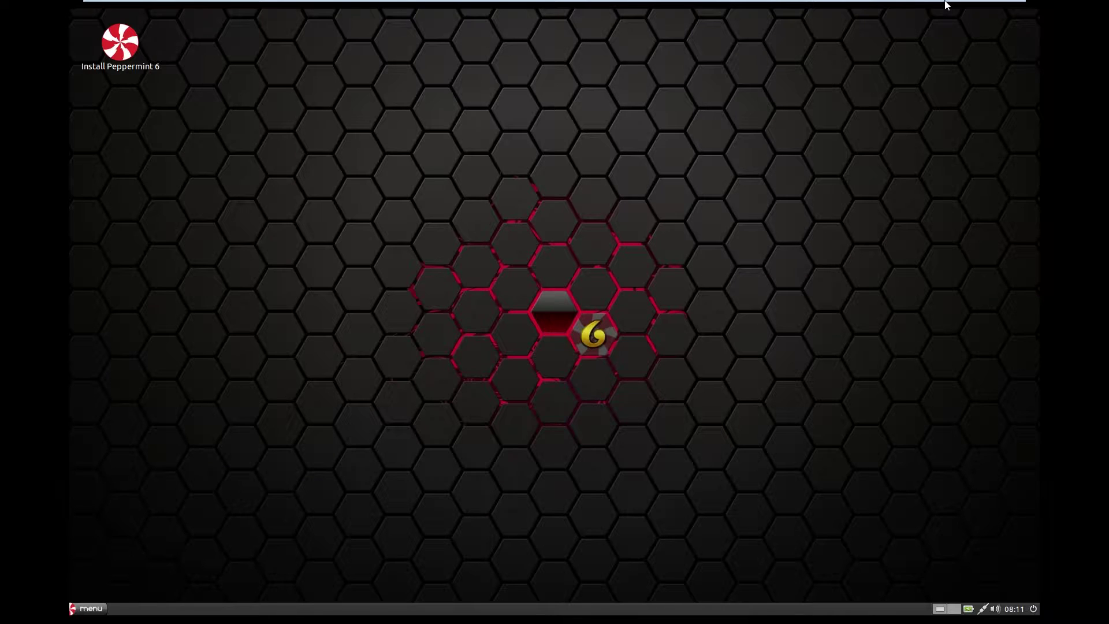
Step: Minimise the full-screen virtual machine to reveal the host browser showing peppermintos.com
click(982, 15)
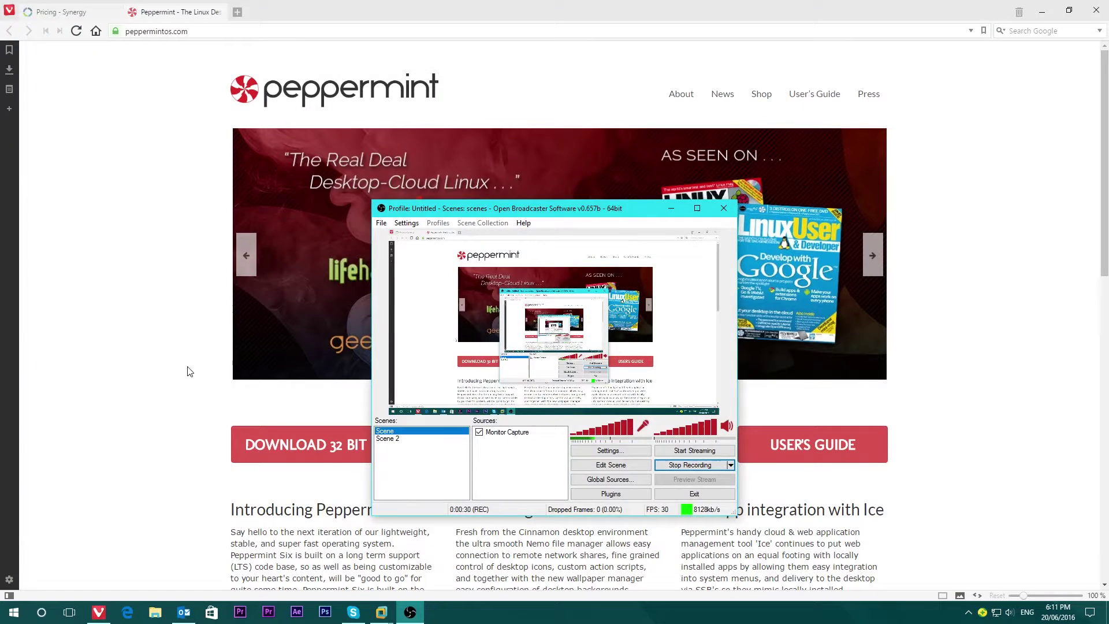
Step: Scroll through the peppermintos.com home page in Vivaldi, then switch back to the full-screen Peppermint VM
click(74, 374)
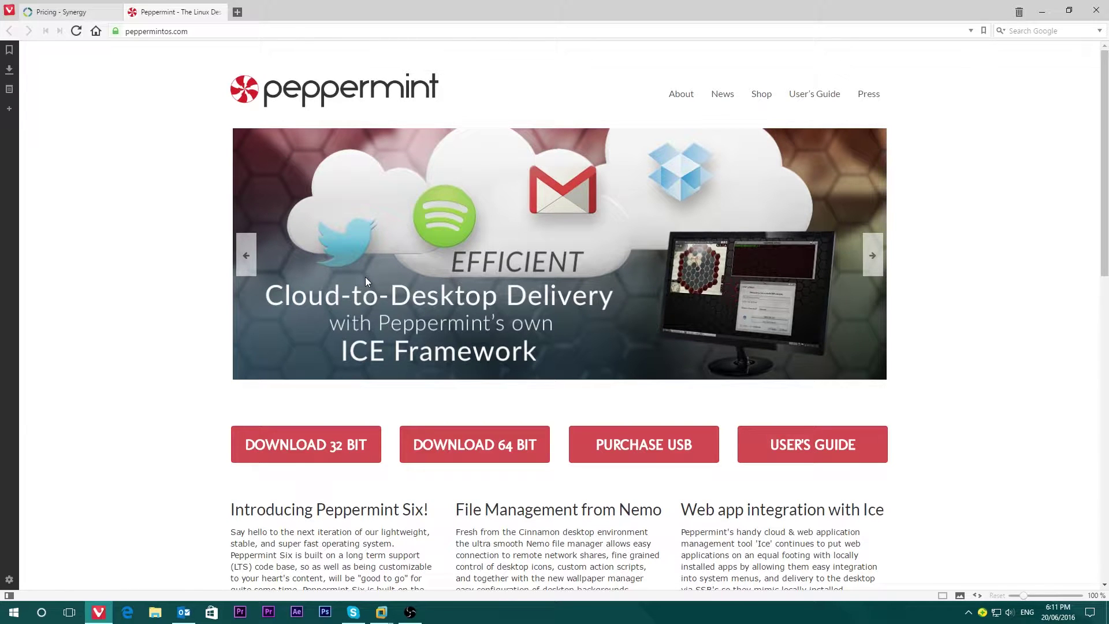
scroll(55, 391, down, 6)
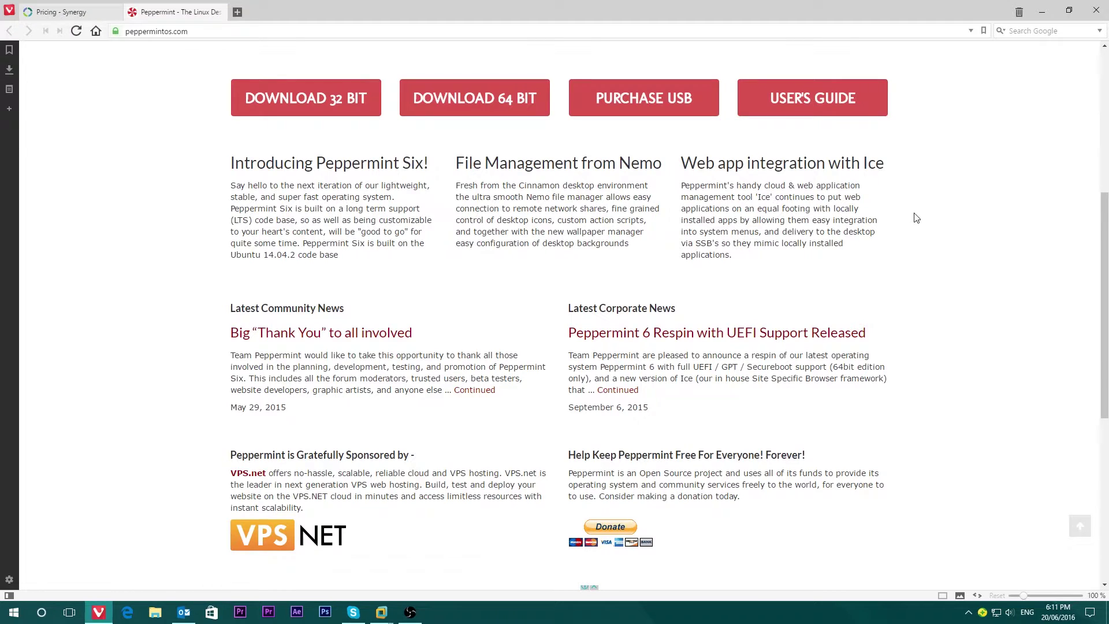
scroll(292, 314, down, 2)
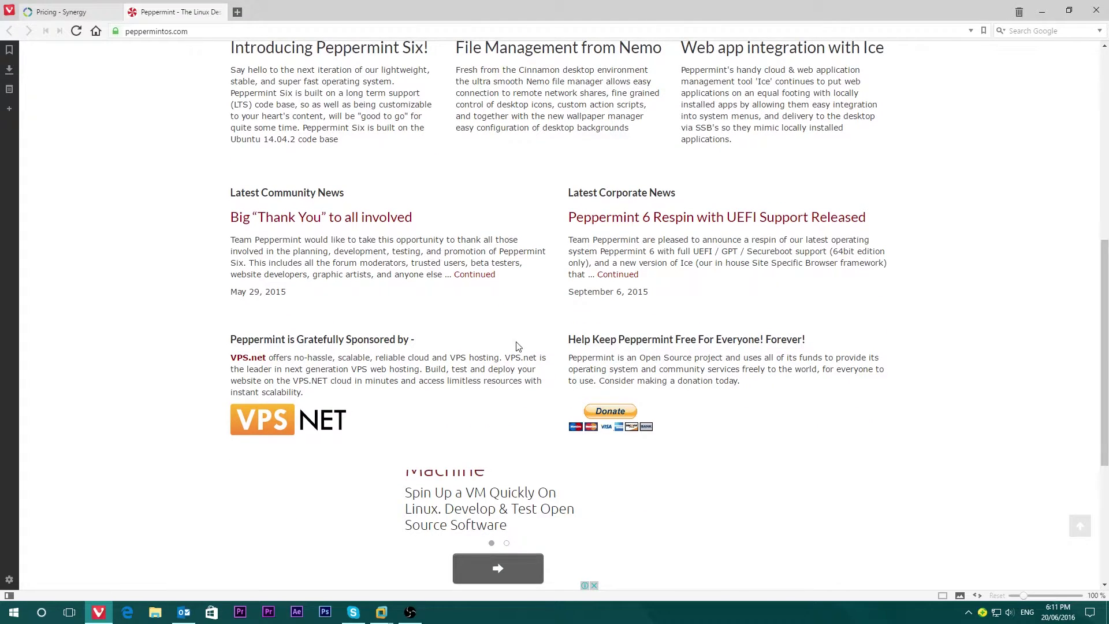
scroll(520, 347, down, 5)
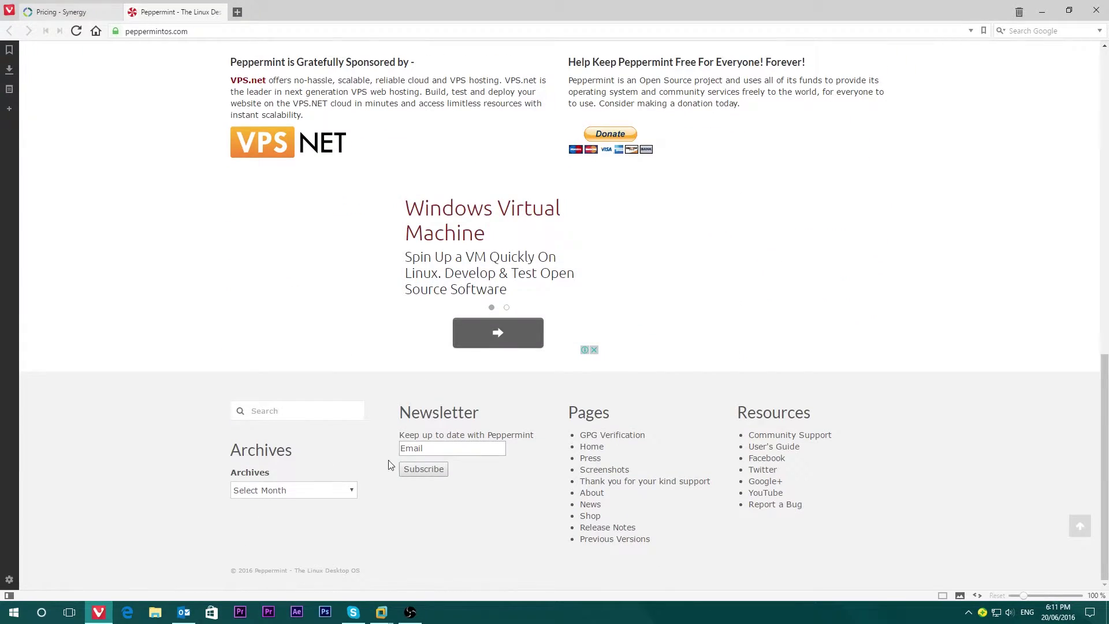
scroll(107, 344, up, 15)
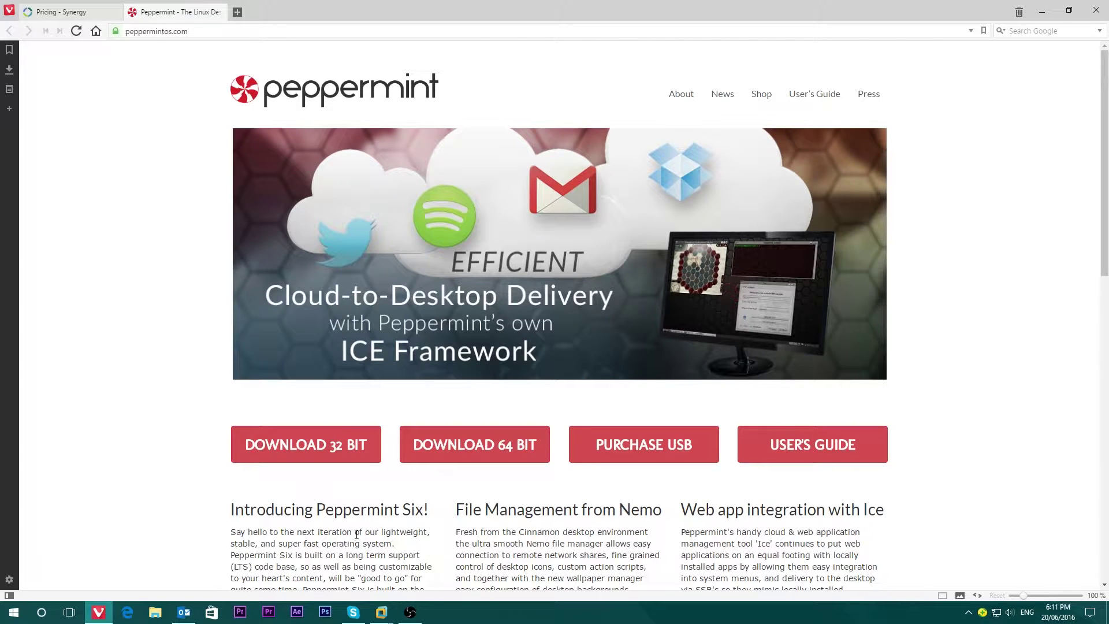
mouse_move(381, 618)
click(428, 550)
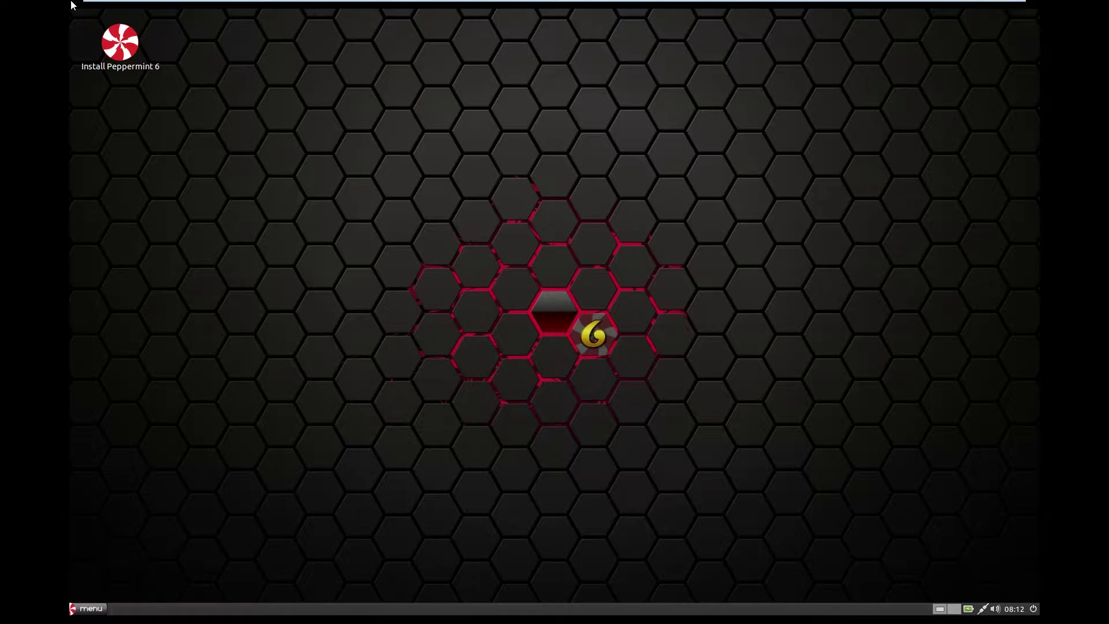
Step: Launch the Install Peppermint 6 desktop icon to open the installer's Welcome page
click(114, 52)
click(114, 52)
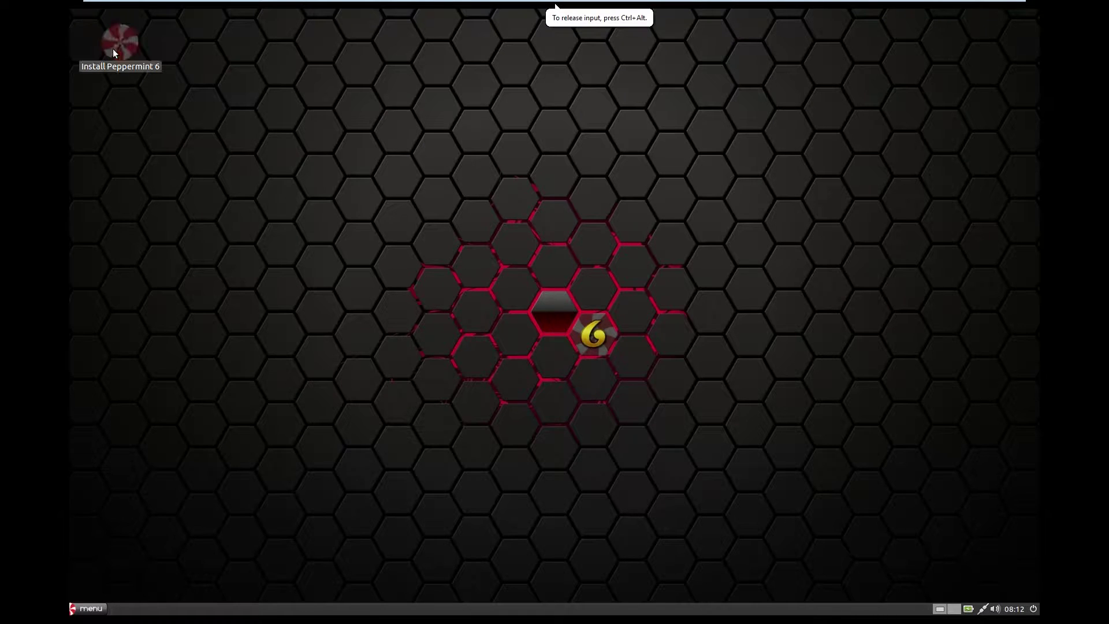
double_click(113, 49)
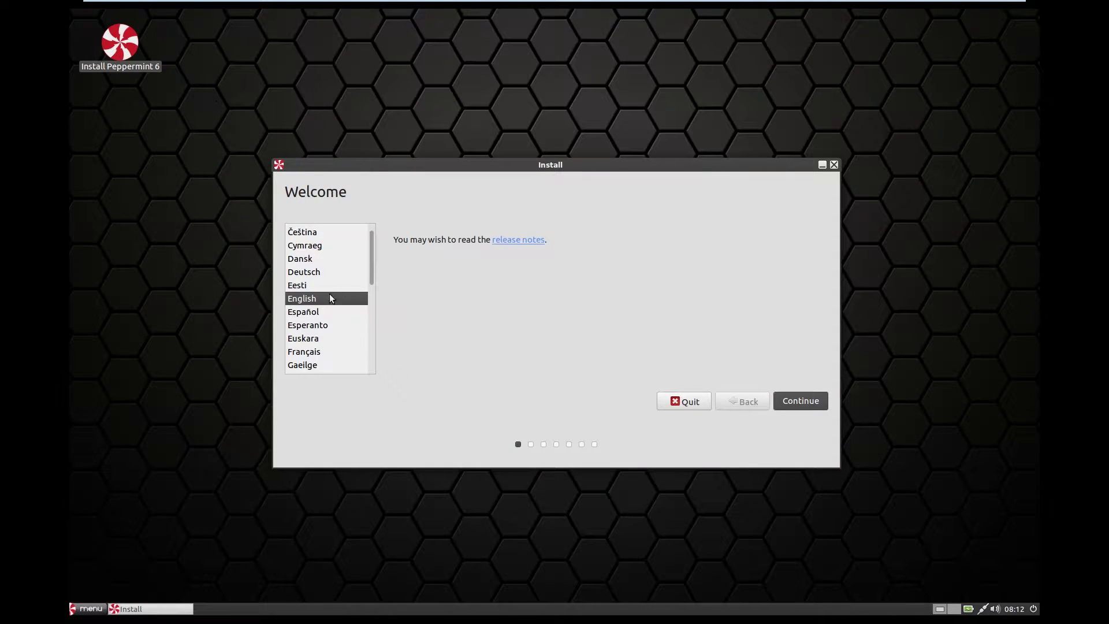
Step: Keep English, pass the preparation checks, and start installing with Erase disk selected
click(814, 406)
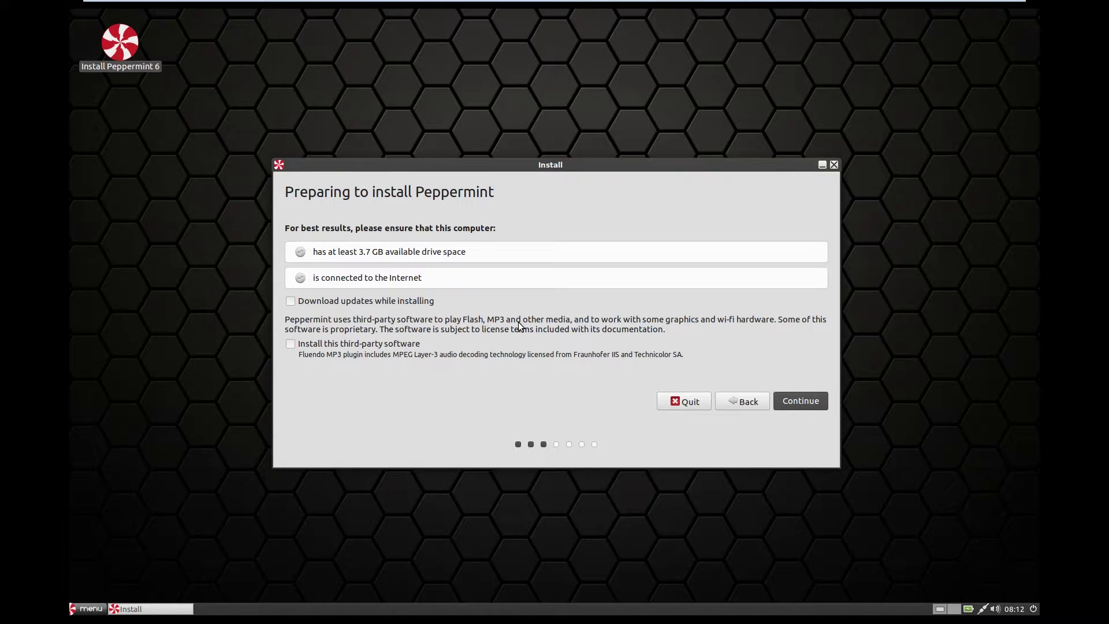
click(800, 403)
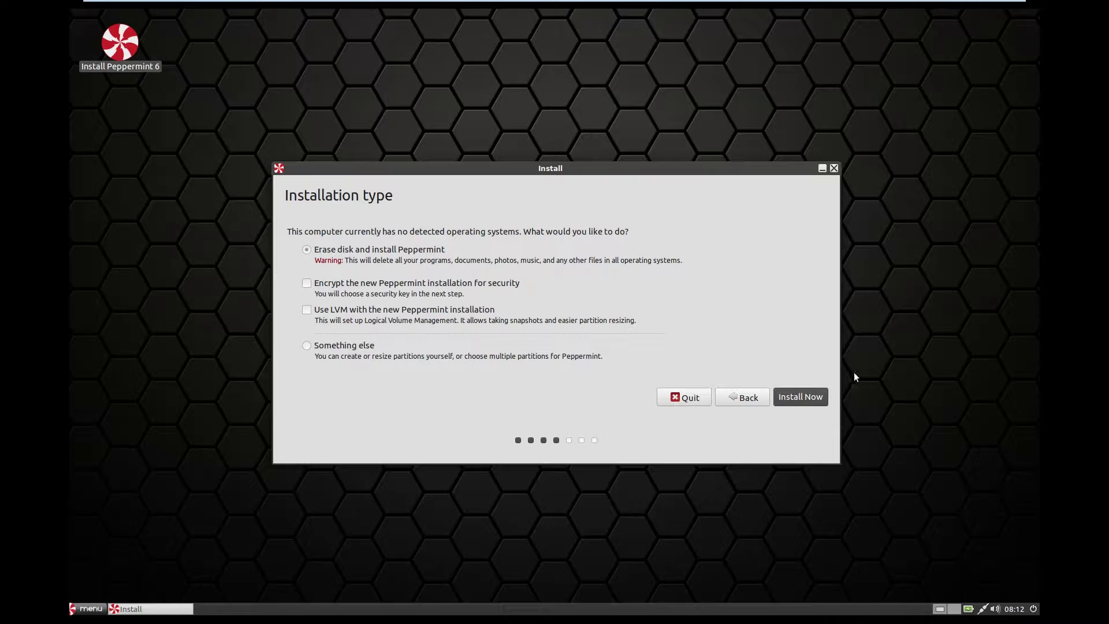
click(803, 404)
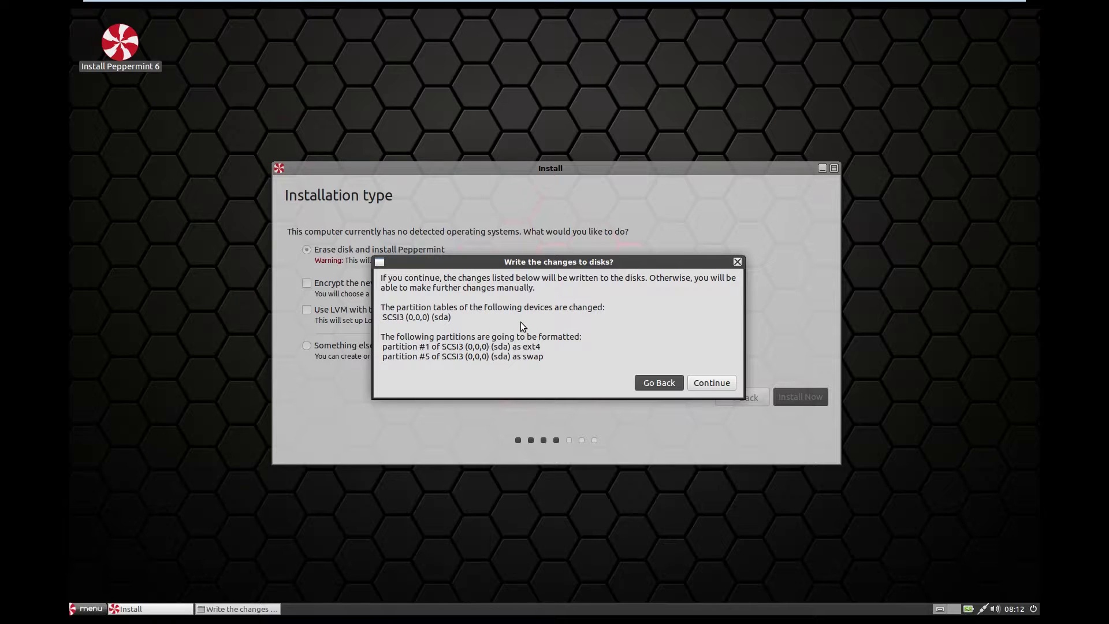
Step: Approve writing the ext4 and swap partition changes to the disk
click(719, 383)
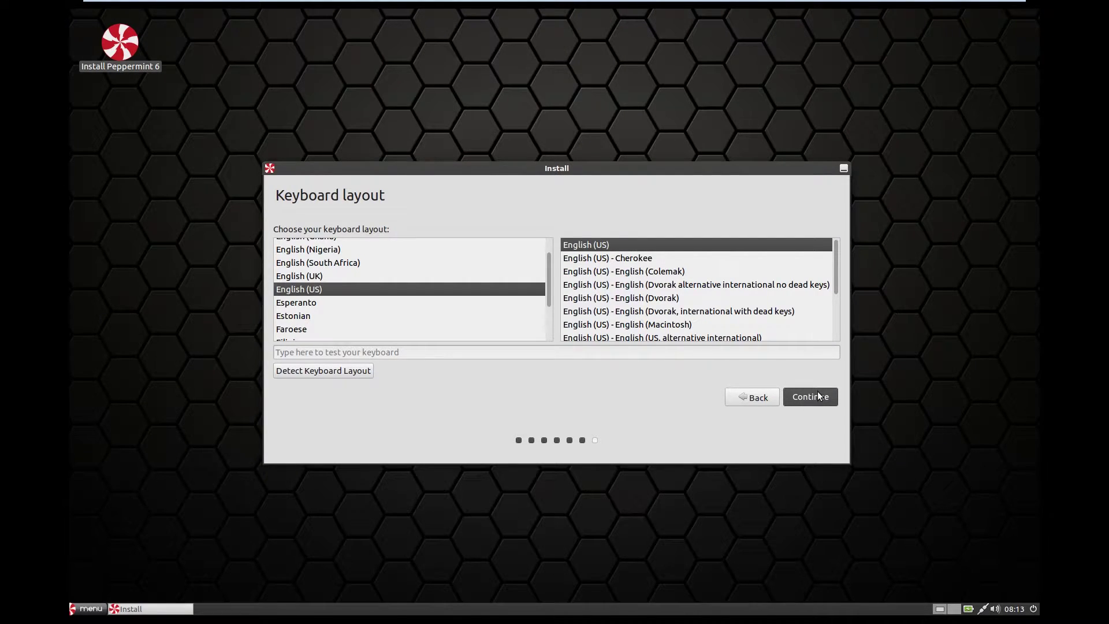
Step: Try out the English (US) layout in the test box, then keep it as the keyboard layout
scroll(469, 275, down, 10)
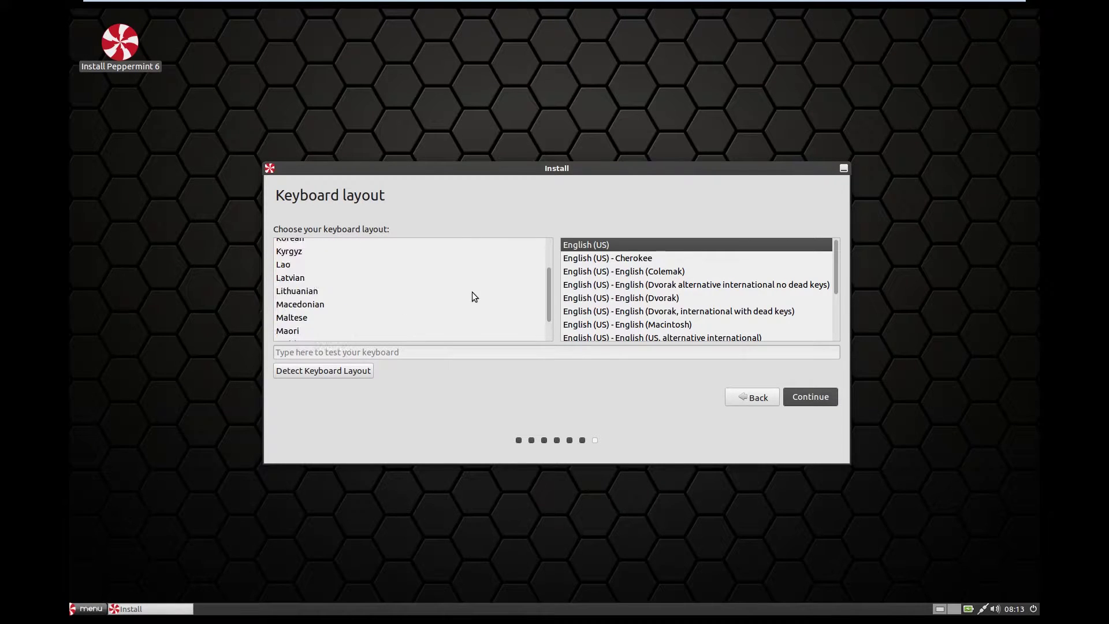
scroll(460, 304, down, 7)
scroll(460, 305, up, 20)
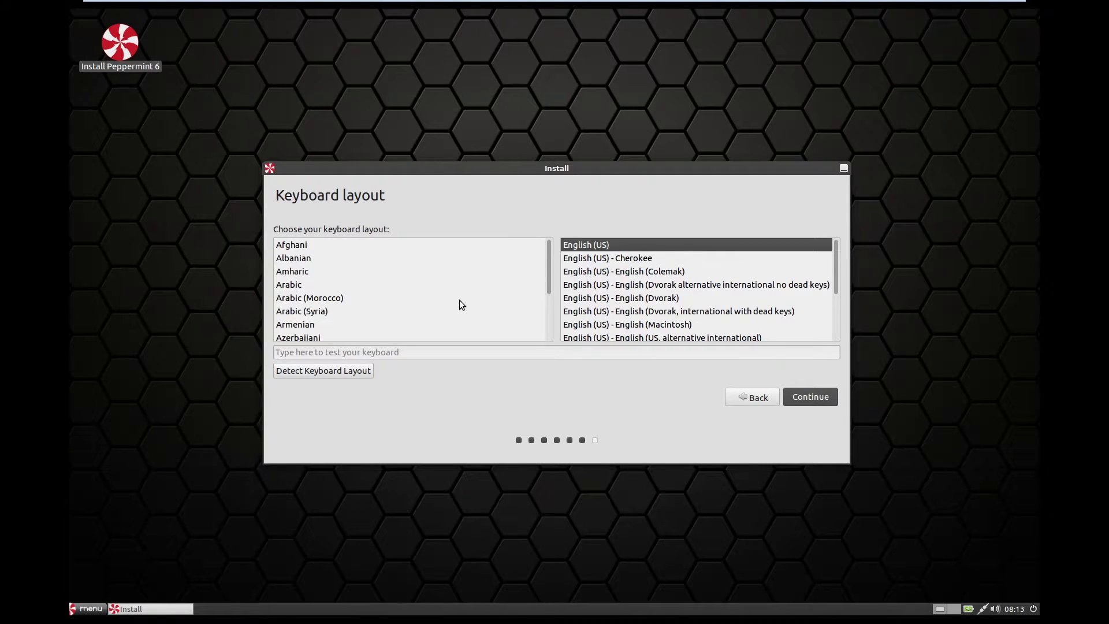
scroll(460, 304, down, 3)
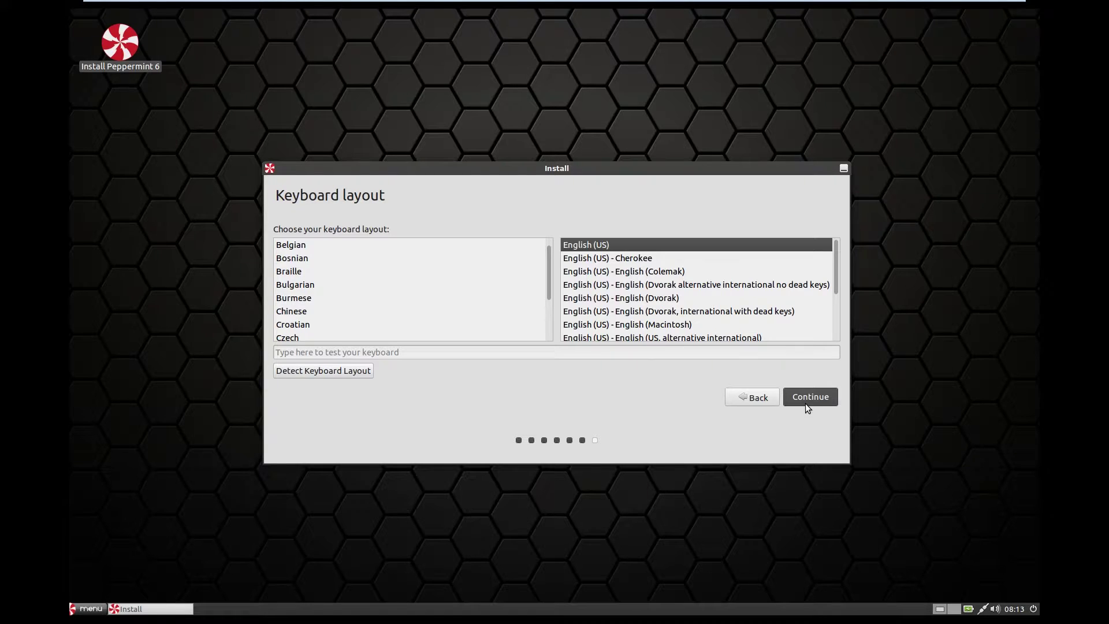
click(771, 355)
text(fghgfhfh)
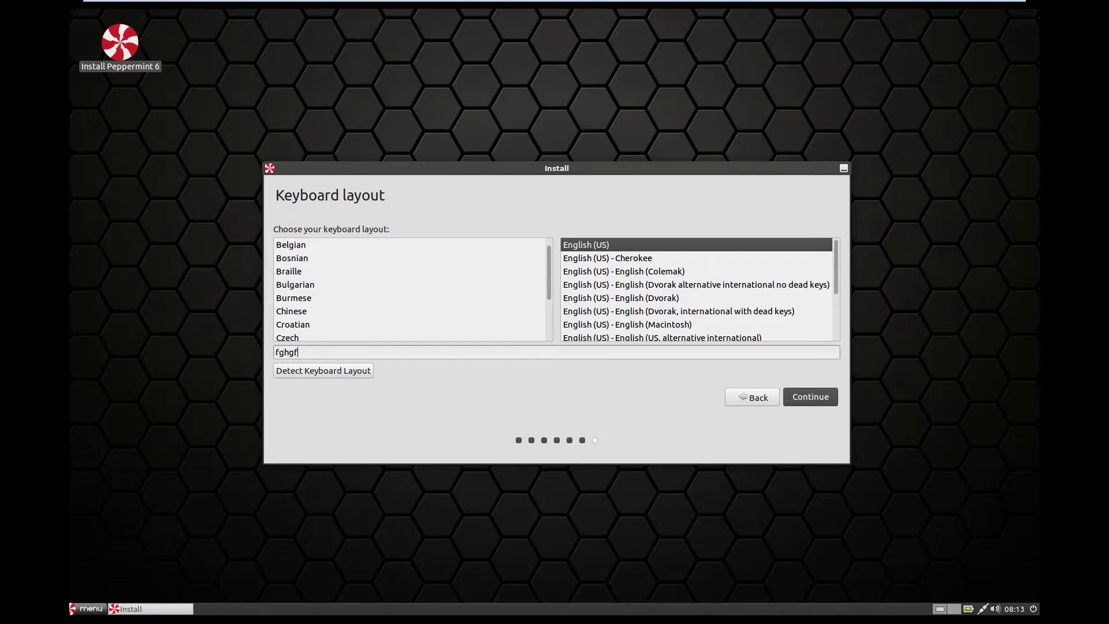
key(BackSpace)
key(BackSpace)
key(BackSpace)
key(BackSpace)
key(BackSpace)
key(BackSpace)
key(BackSpace)
key(BackSpace)
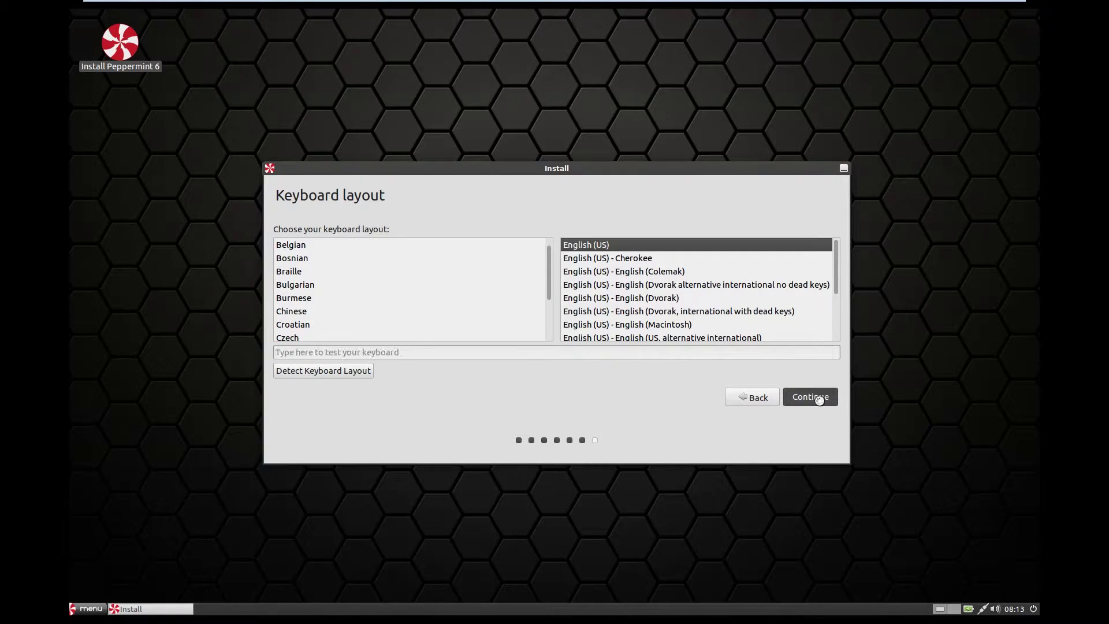
click(819, 400)
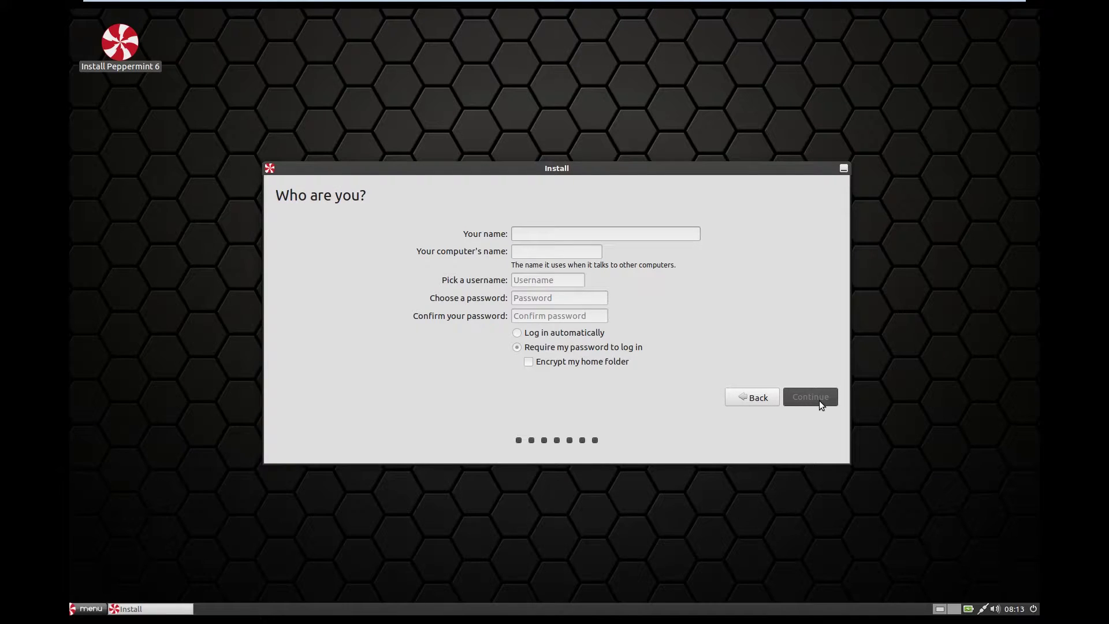
Step: Enter the user's full name, computer name and password, enable automatic login, and start installing
text(James Penhey)
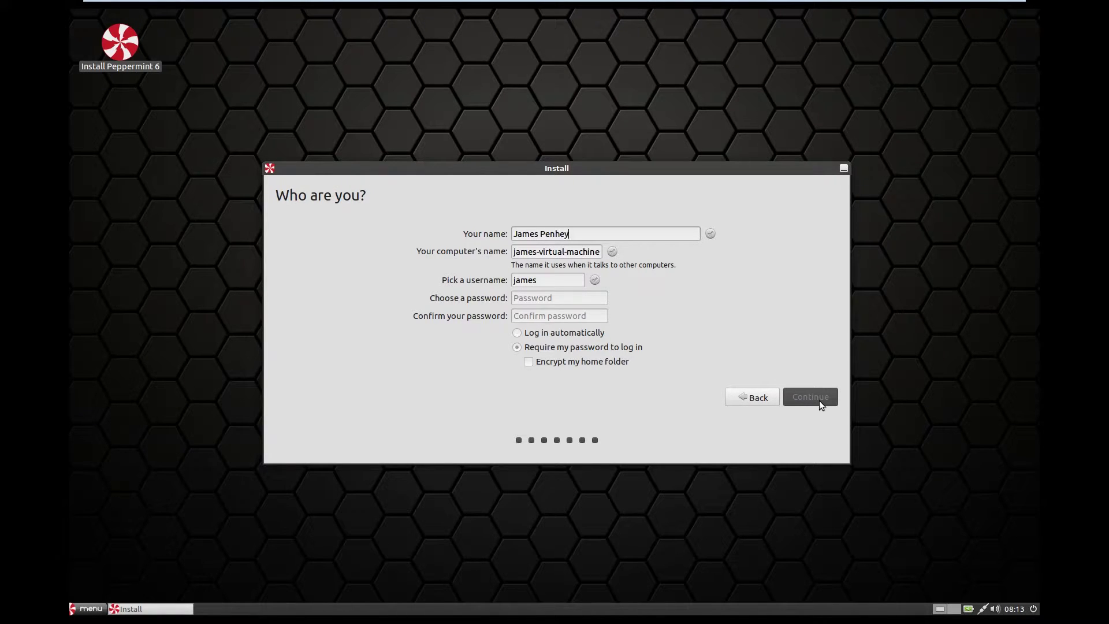
key(Tab)
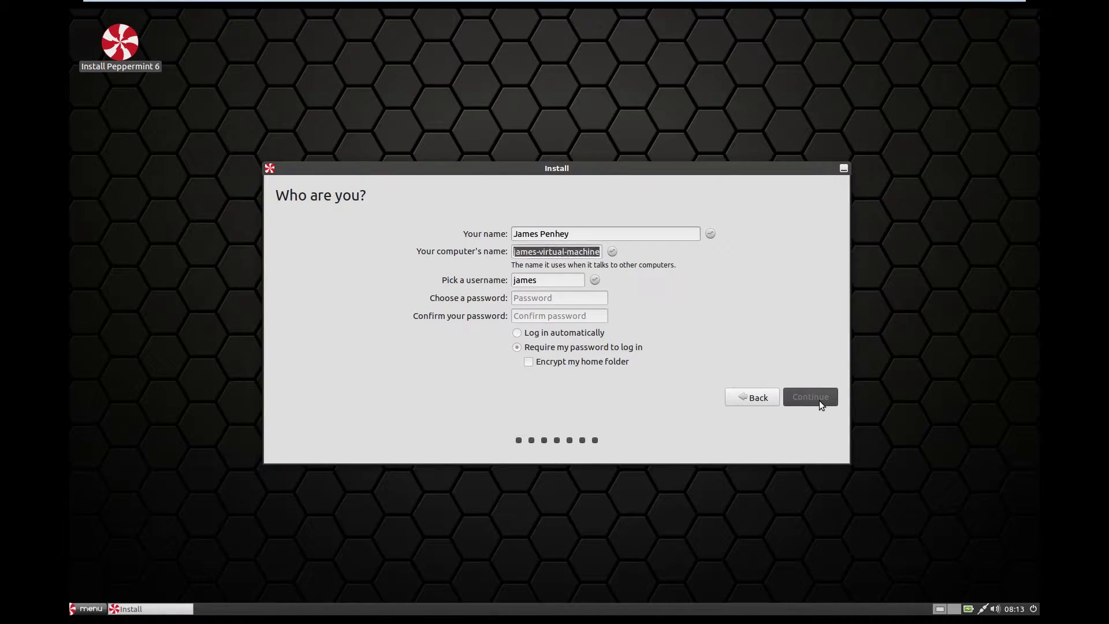
text(James-)
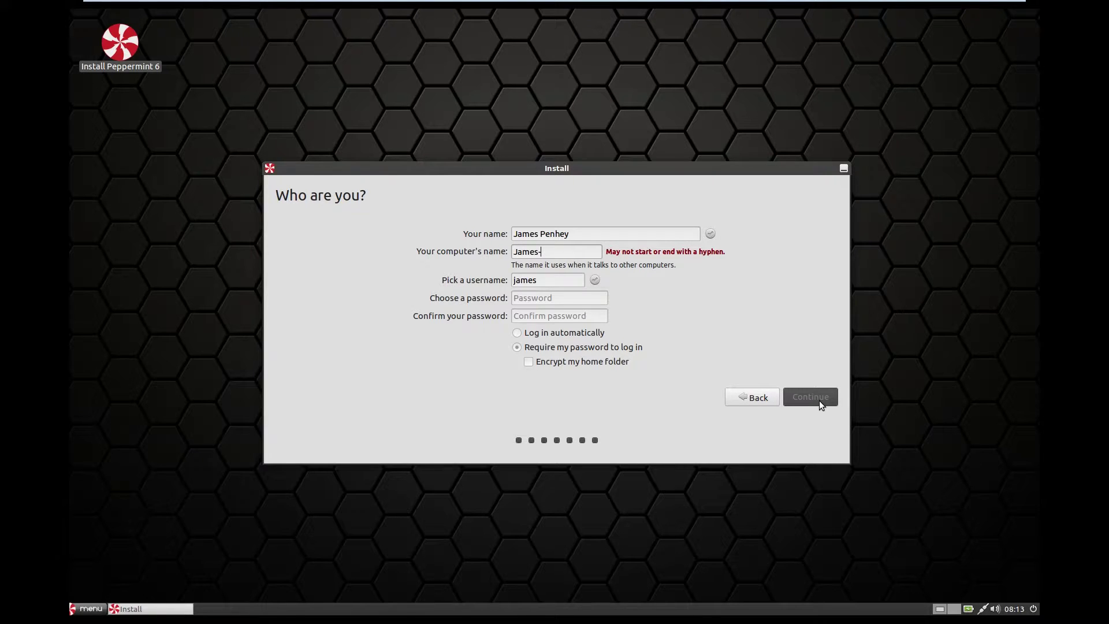
text(Per)
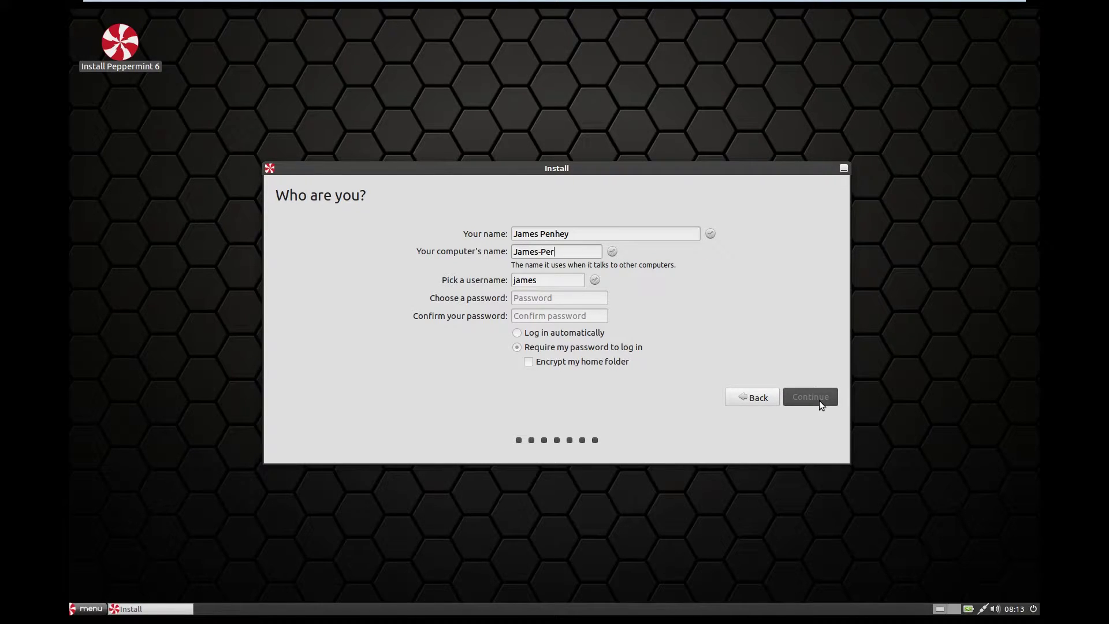
key(BackSpace)
text(ppermint)
key(Tab)
key(Tab)
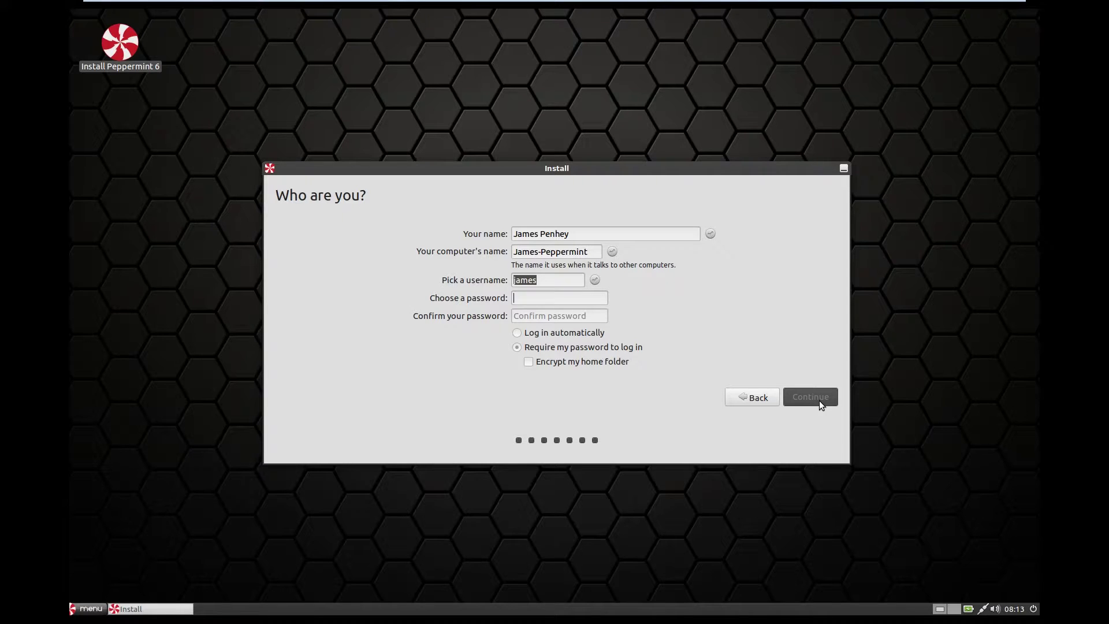
text(●●●●●●●●●●●)
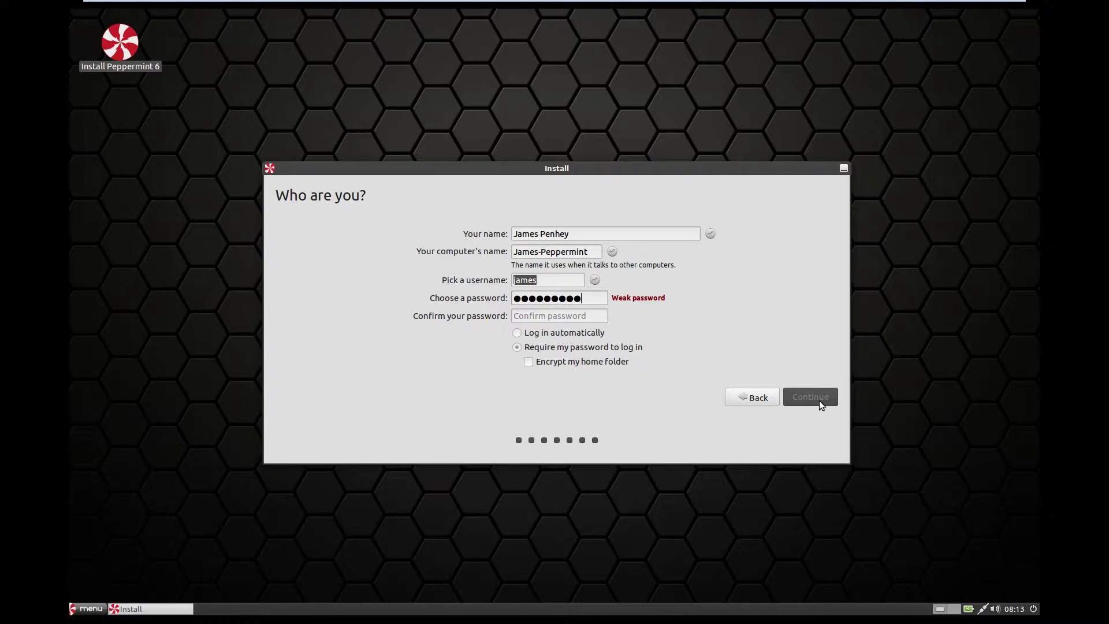
key(Tab)
text(●●●●●●●)
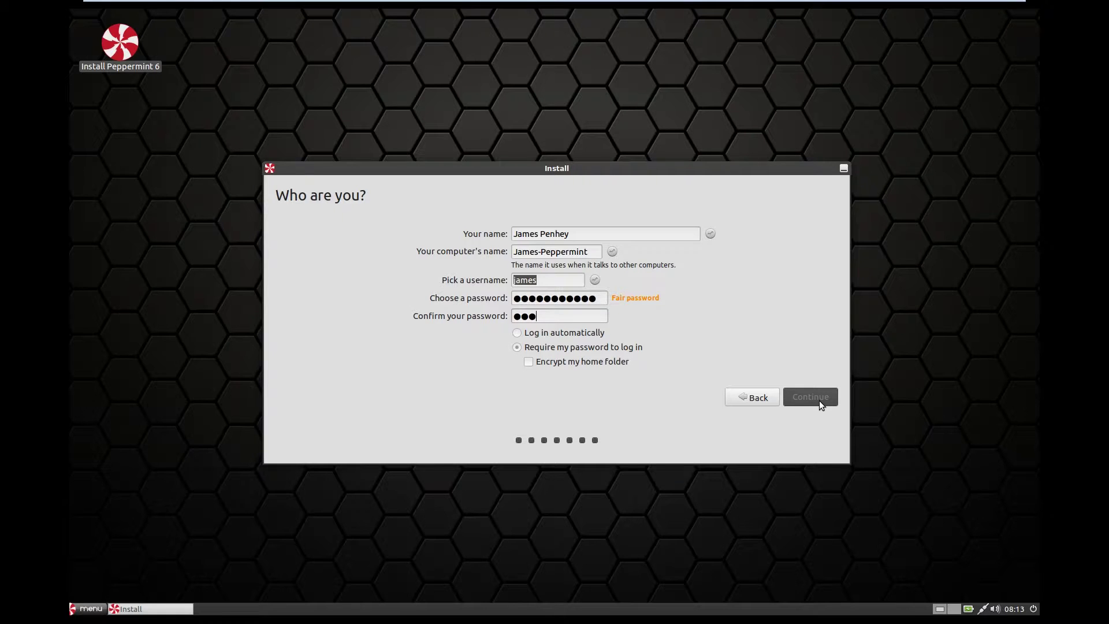
text(●●●●)
click(593, 332)
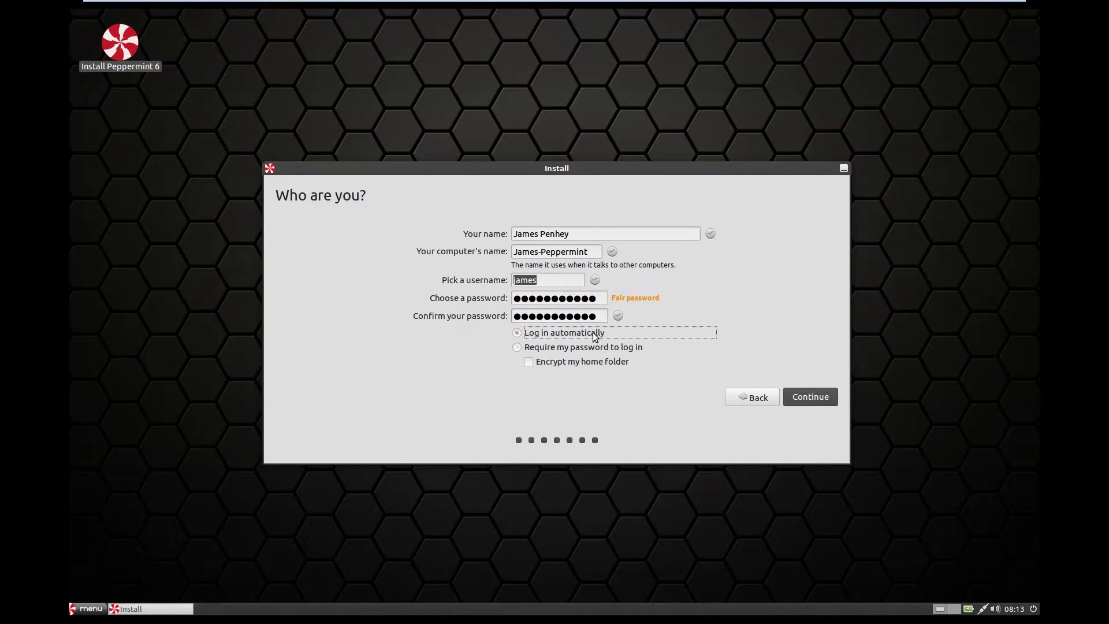
click(826, 396)
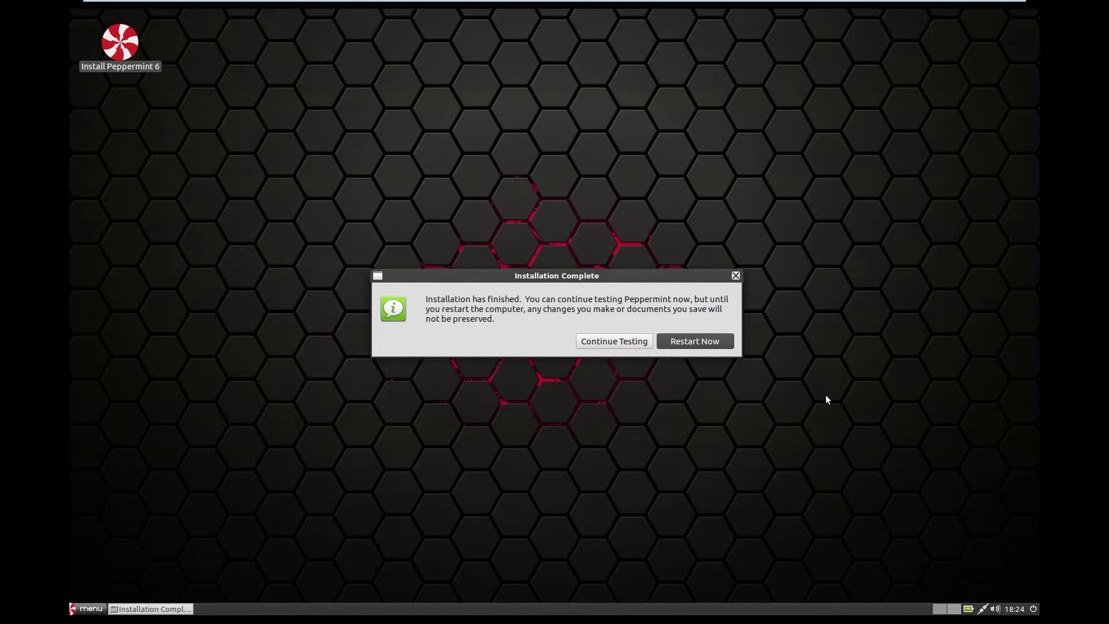
Step: Choose Restart Now to boot into the freshly installed Peppermint desktop
click(713, 345)
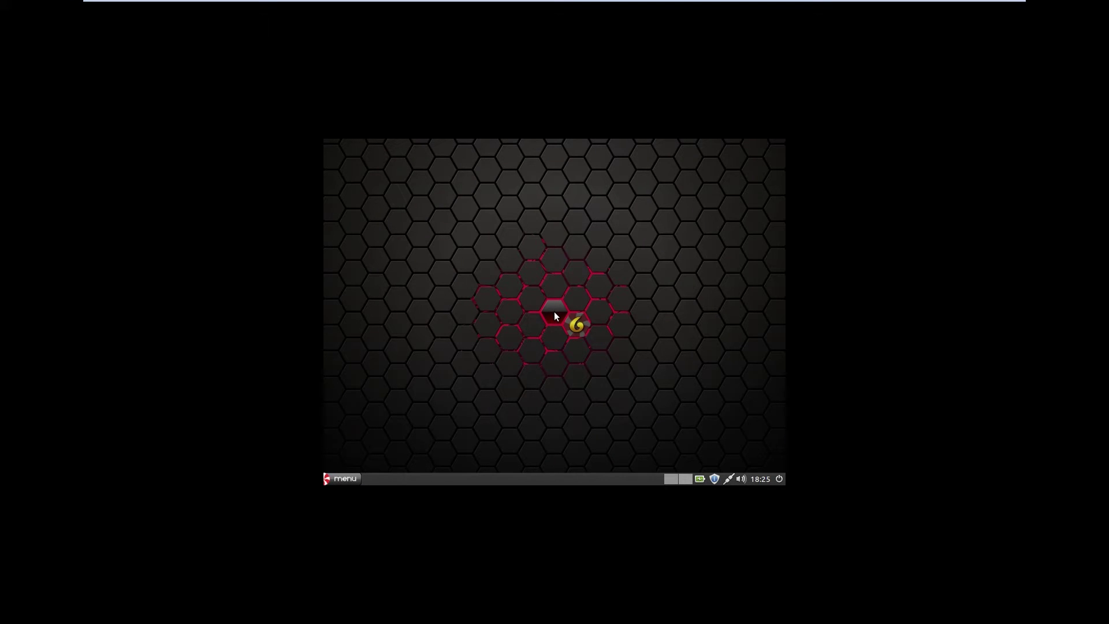
Step: In Monitor Settings, set the resolution to Auto and apply it
click(505, 452)
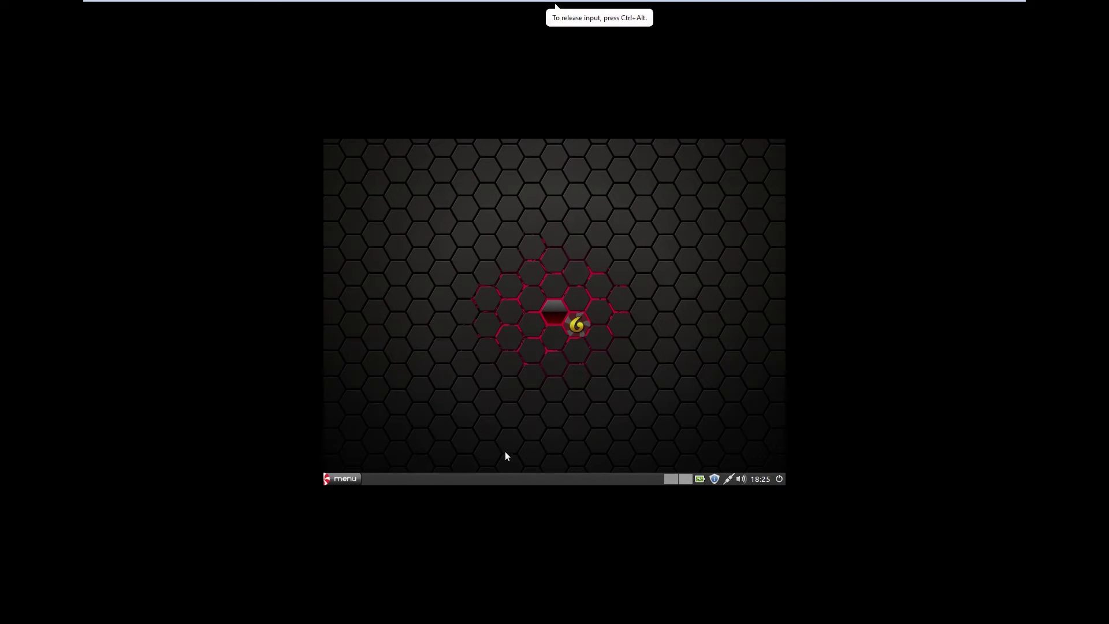
click(347, 476)
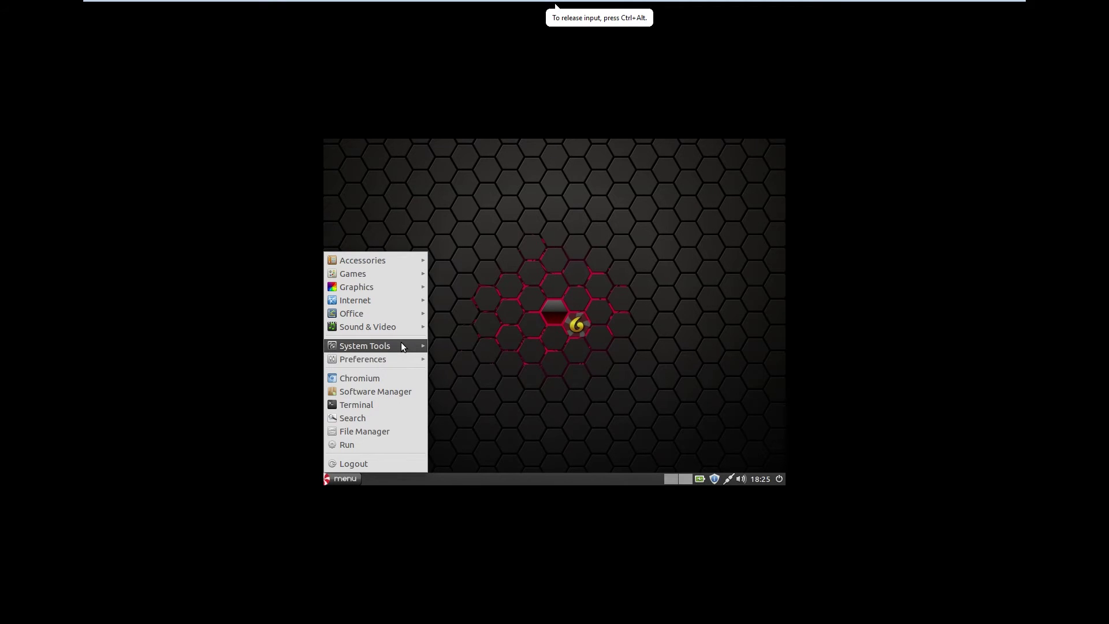
mouse_move(401, 344)
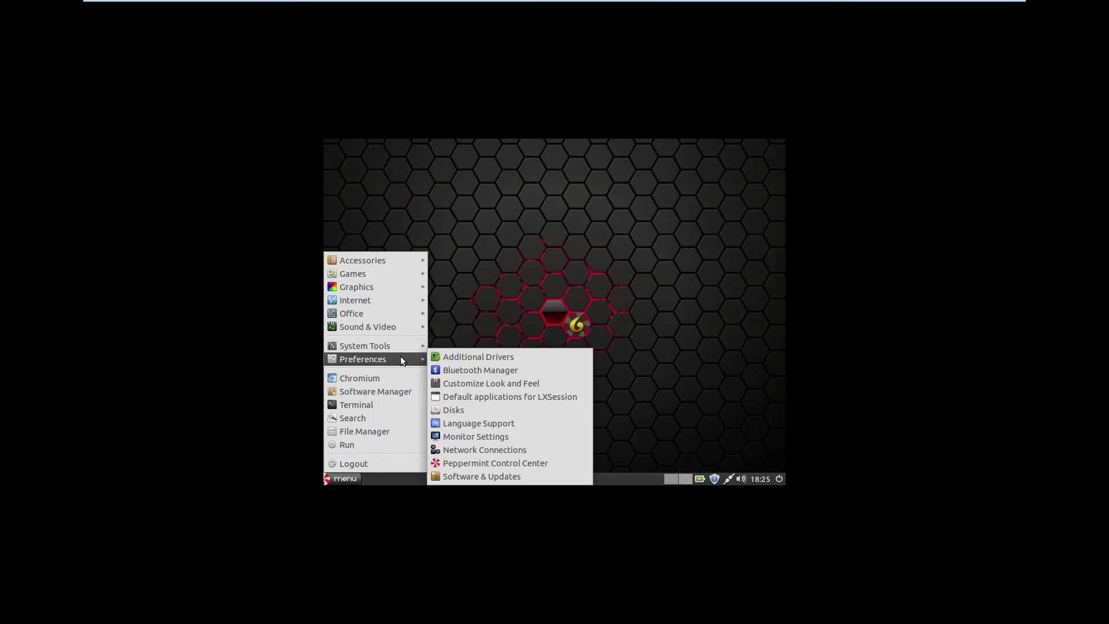
click(471, 441)
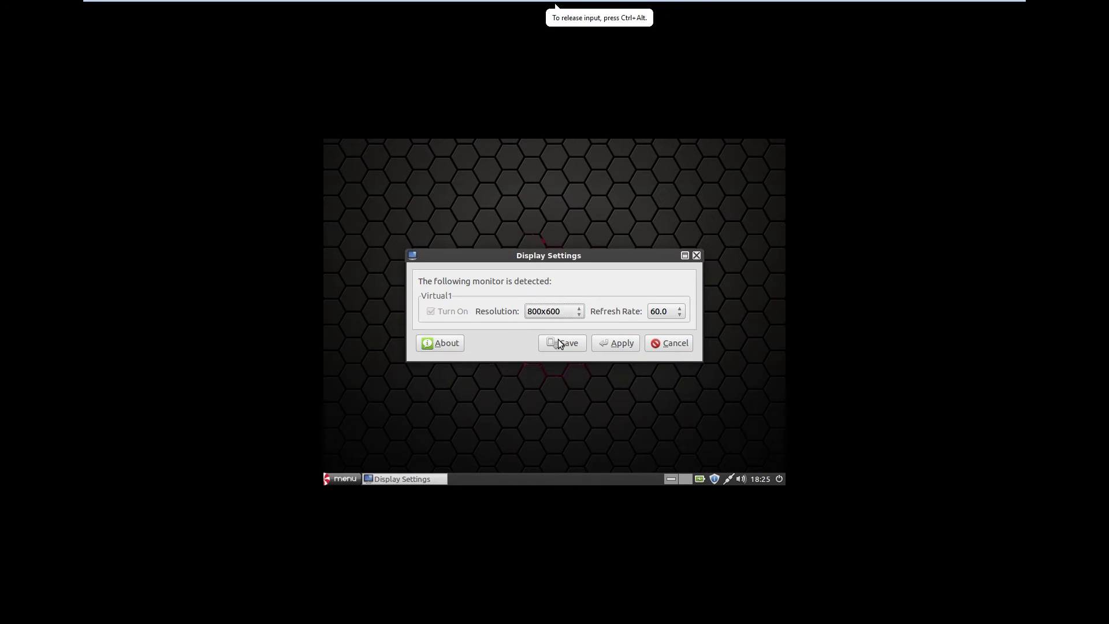
click(549, 312)
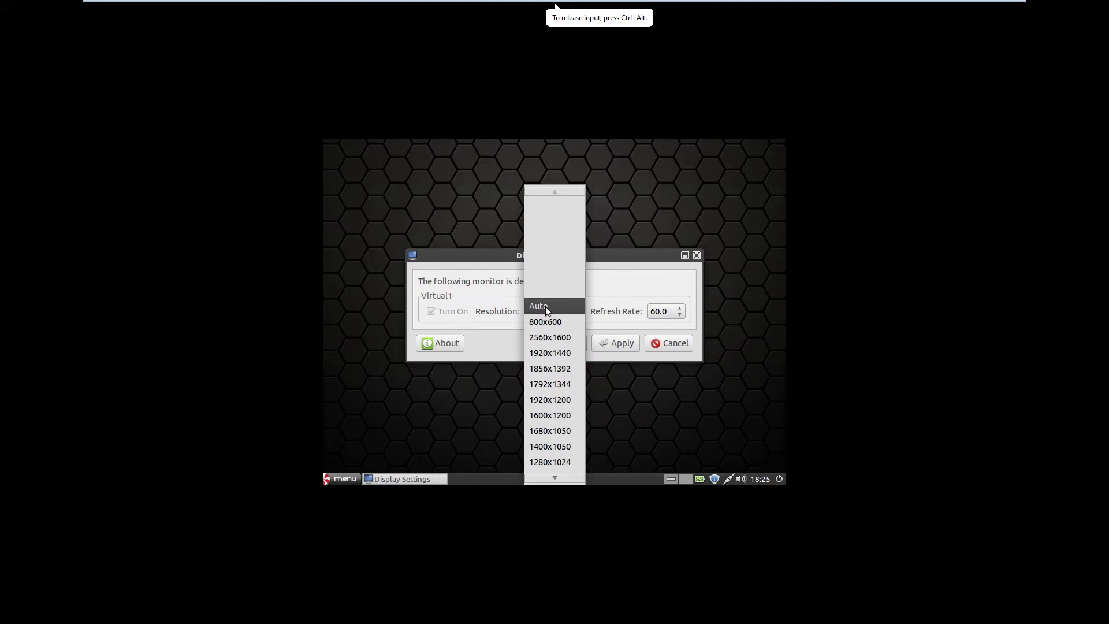
click(545, 306)
click(605, 341)
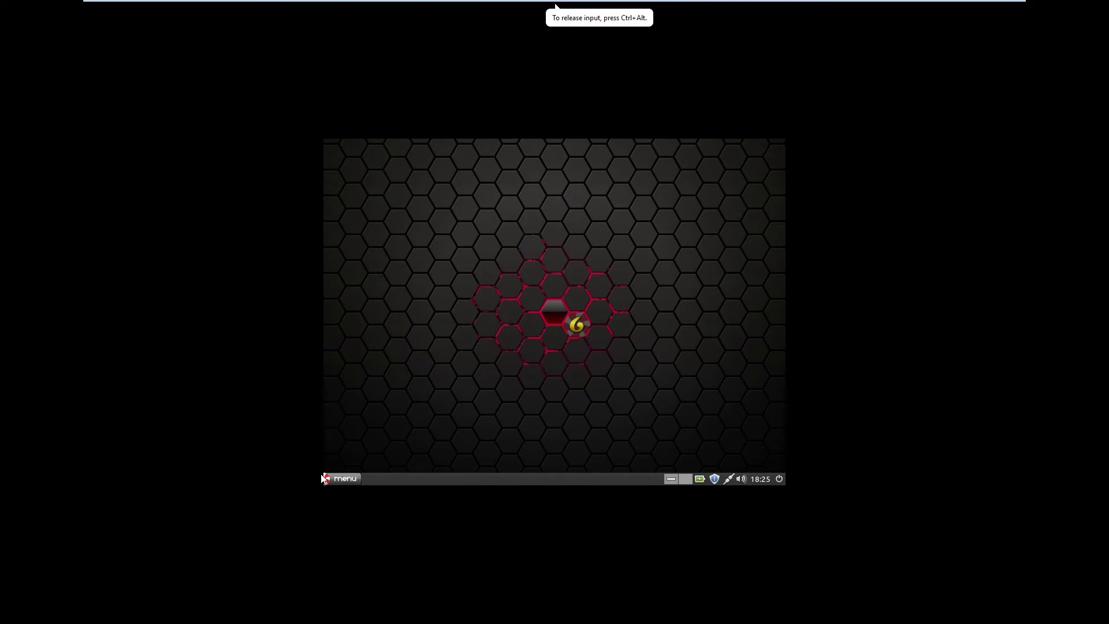
Step: Reopen Monitor Settings and apply a 1680x1050 screen resolution
click(355, 476)
mouse_move(404, 358)
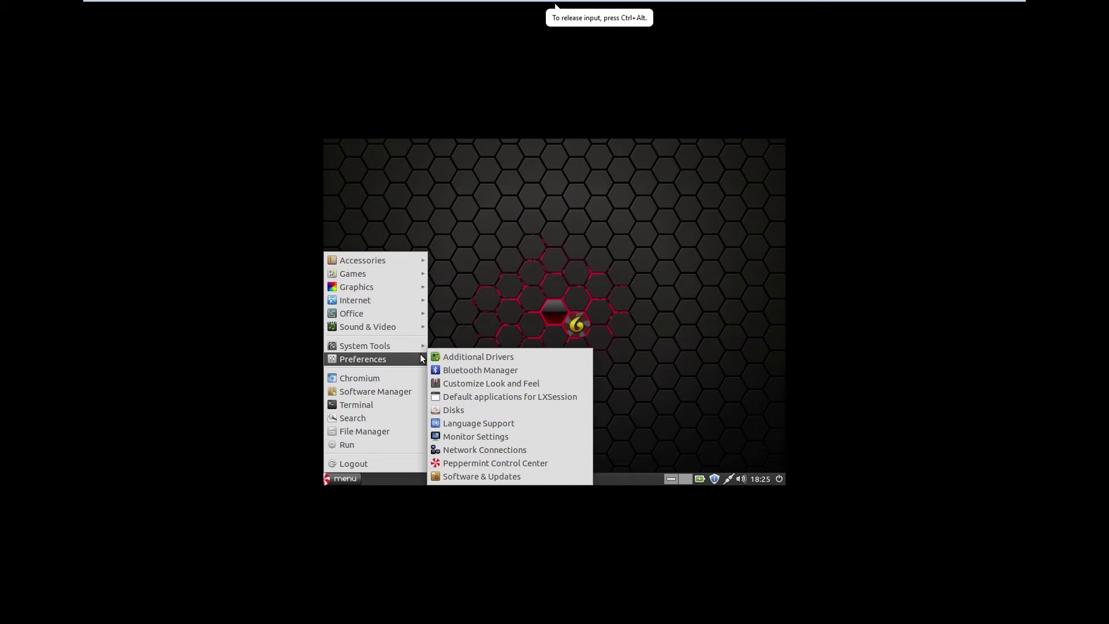
click(463, 436)
click(538, 313)
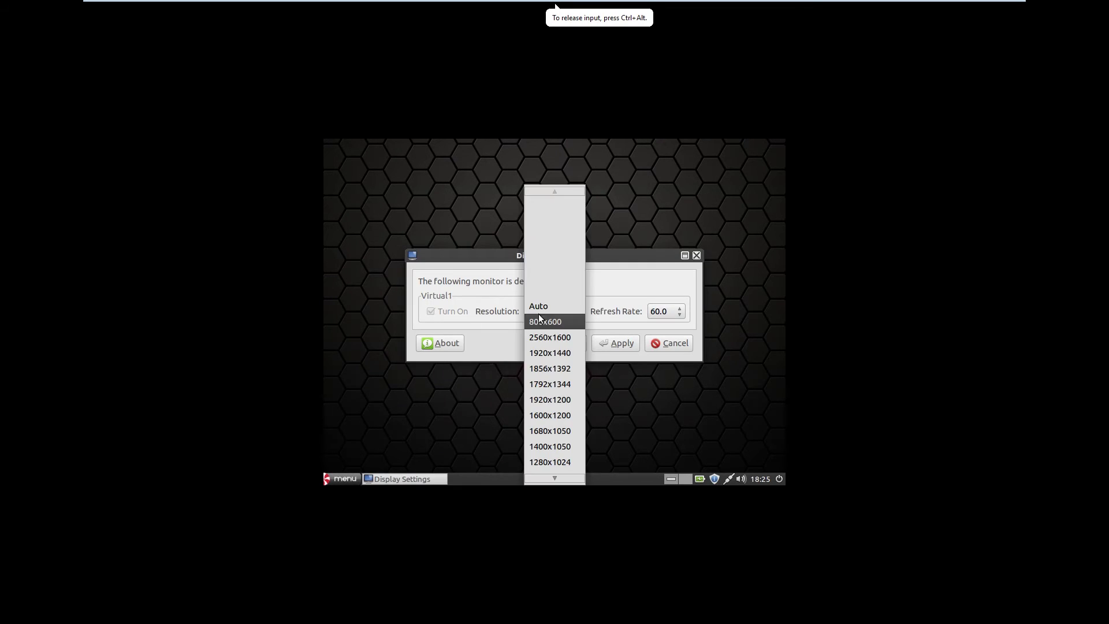
mouse_move(566, 479)
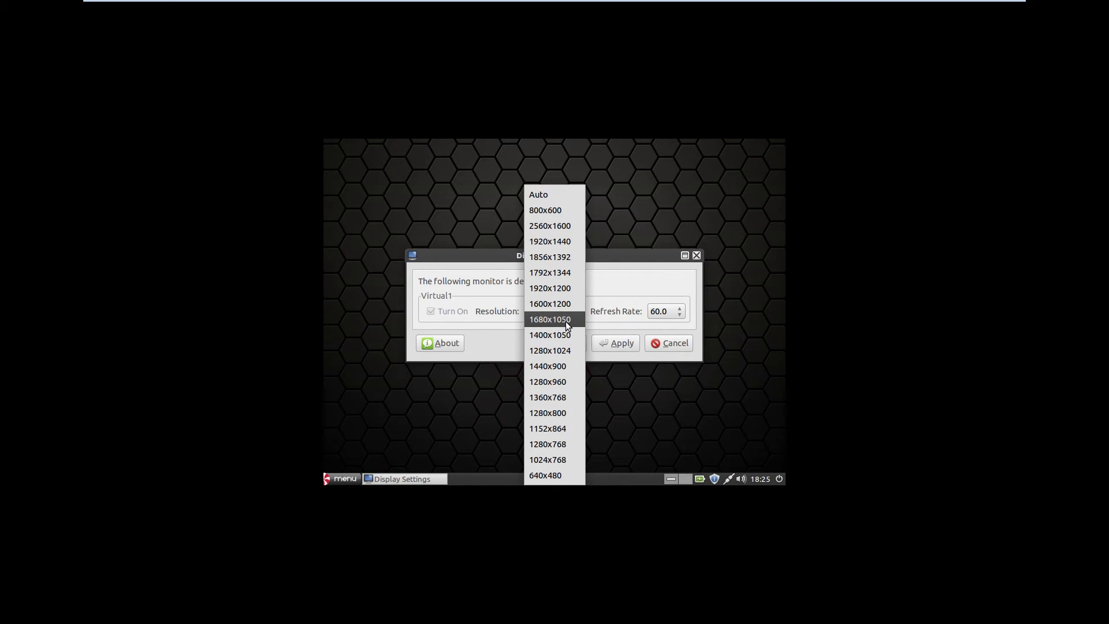
click(567, 321)
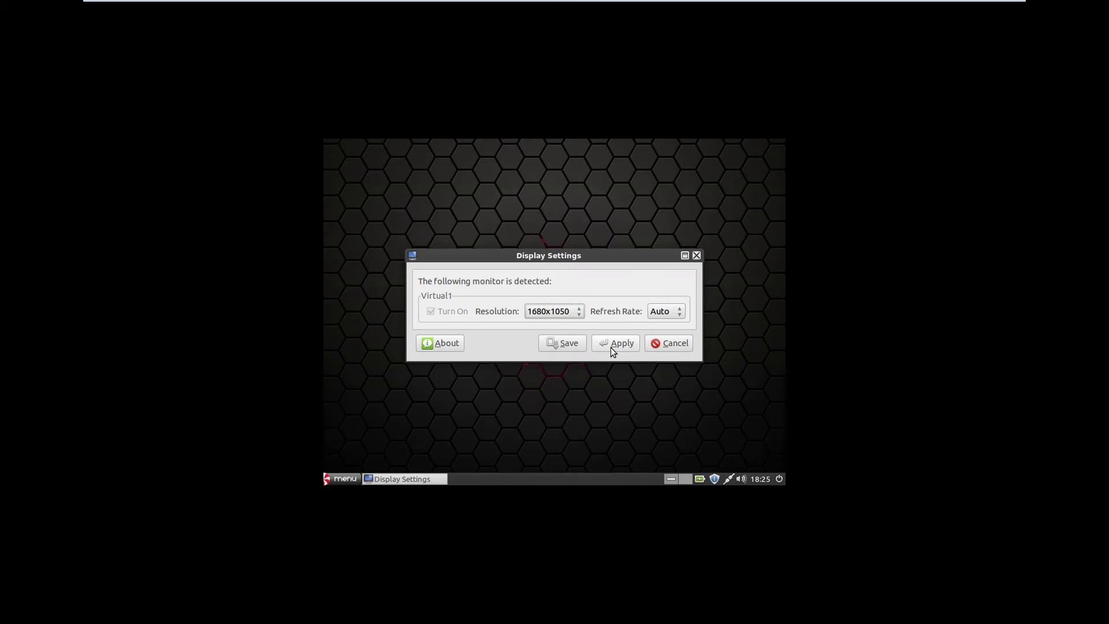
click(614, 345)
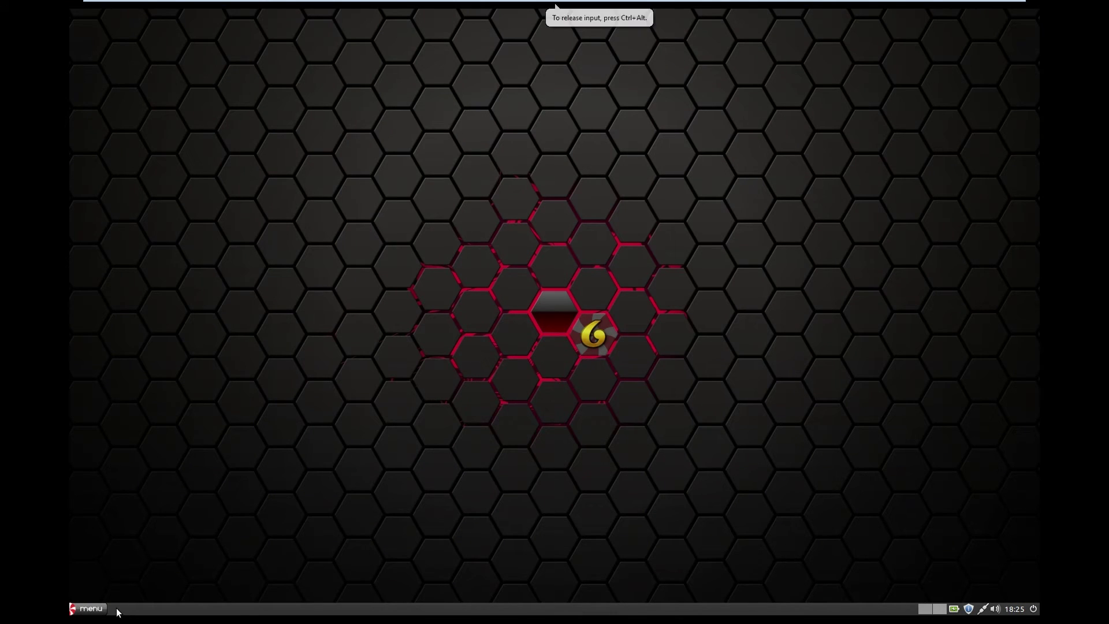
click(92, 609)
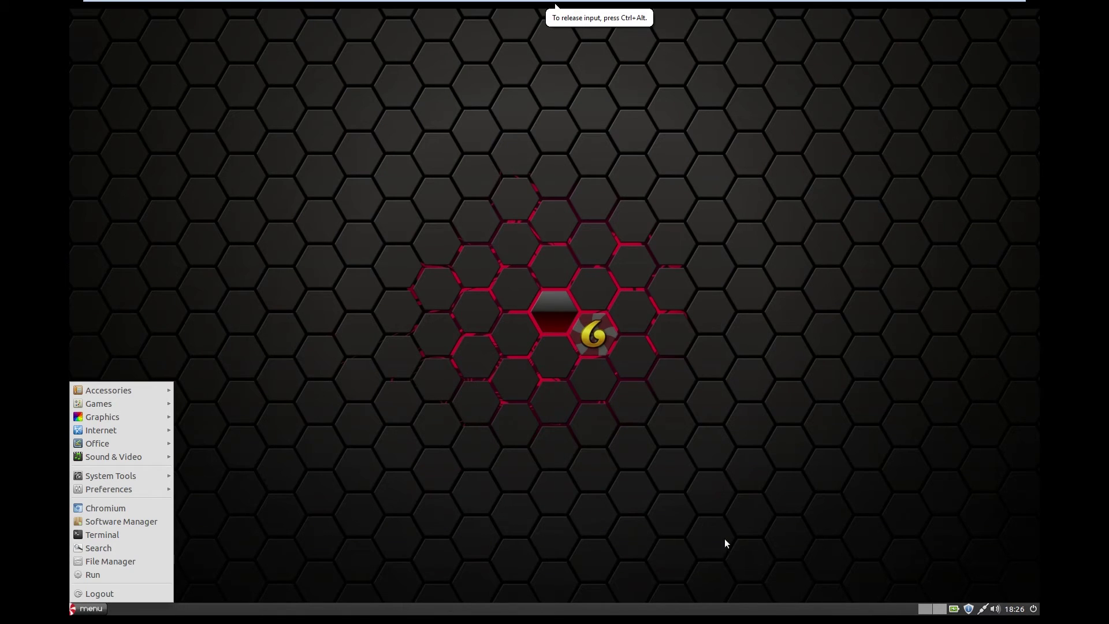
click(973, 613)
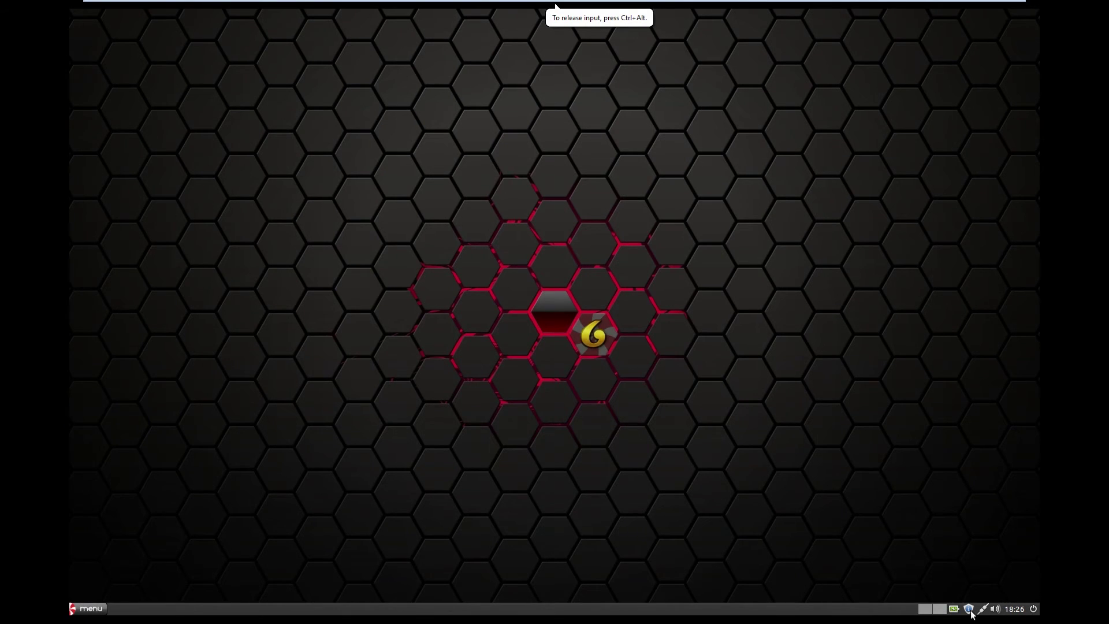
click(972, 614)
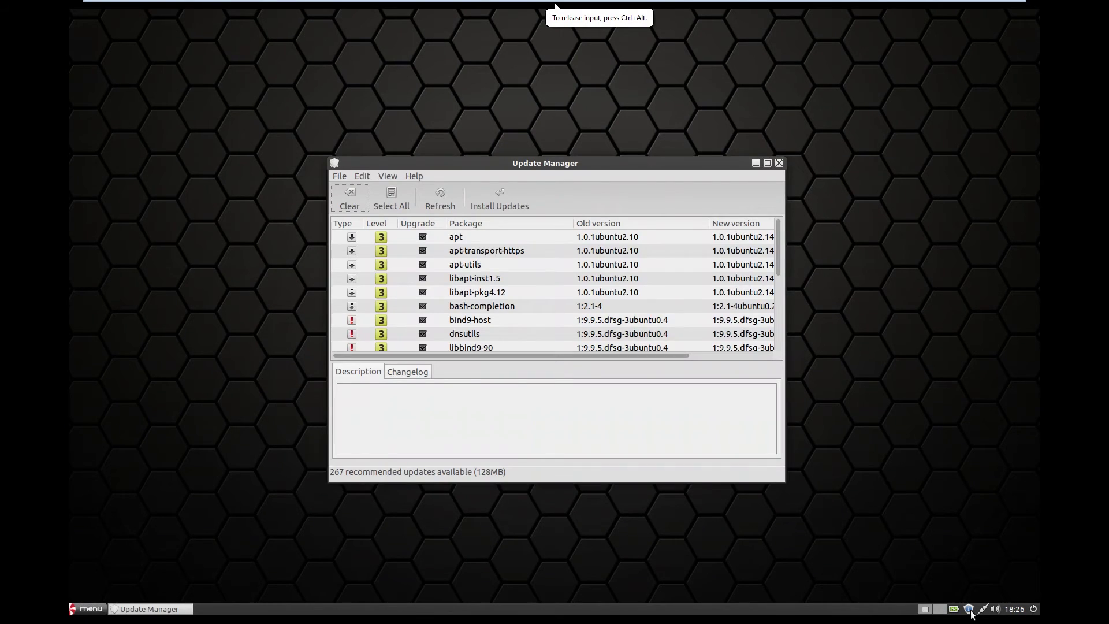
click(779, 163)
click(91, 609)
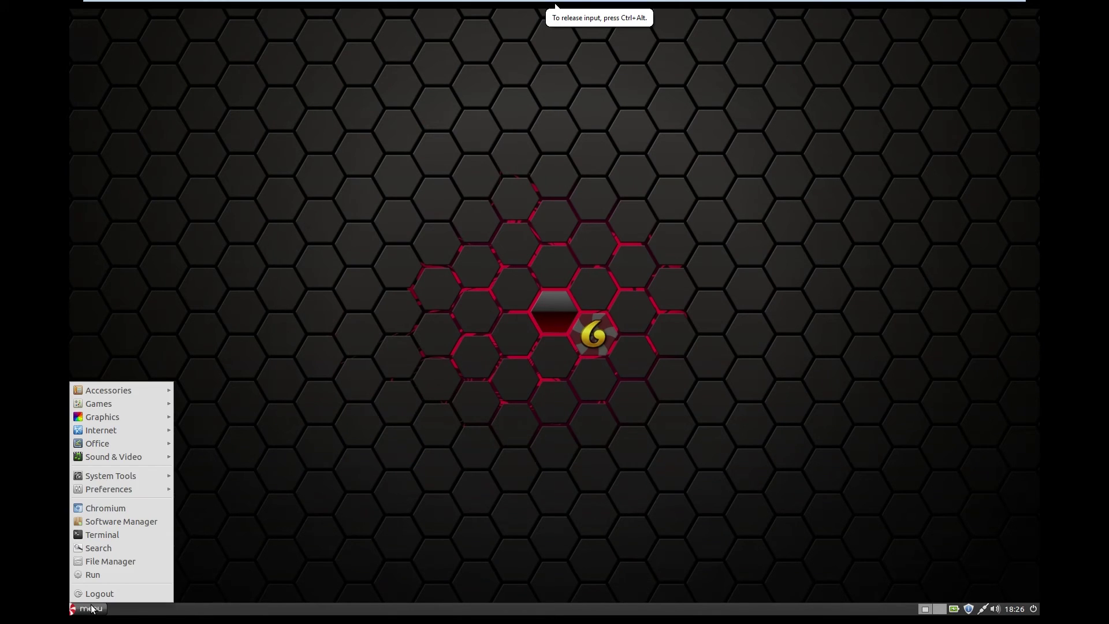
click(126, 511)
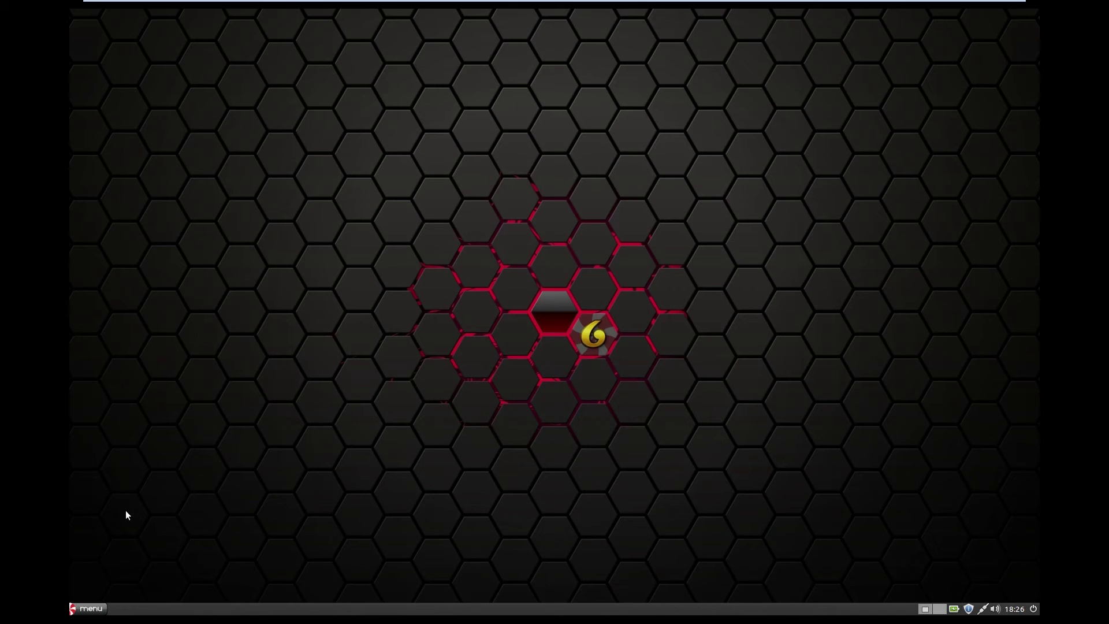
click(90, 608)
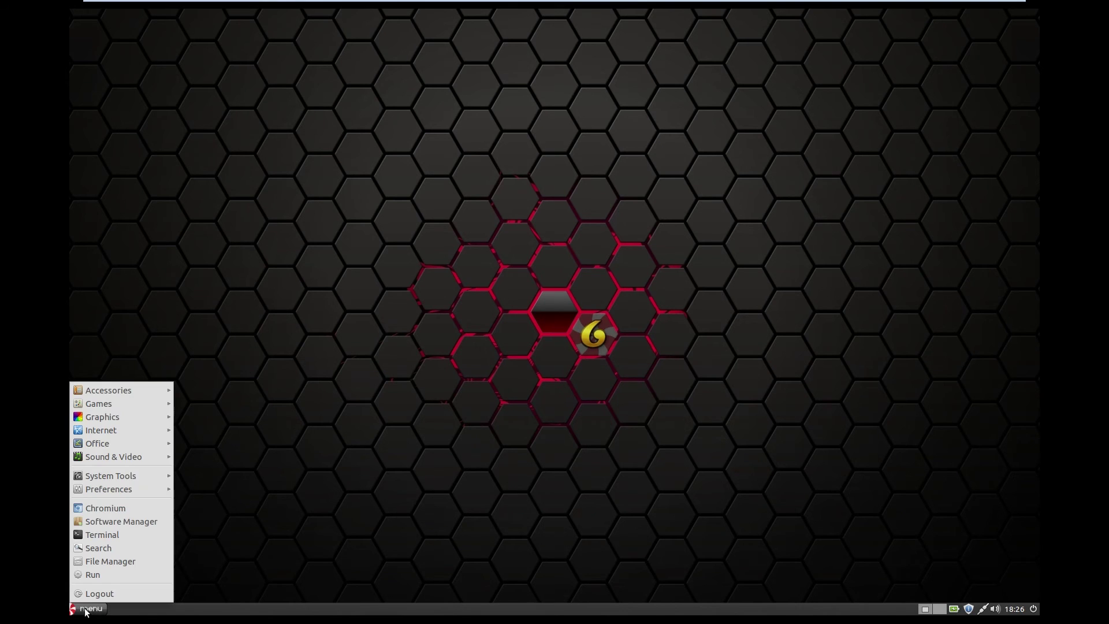
click(143, 511)
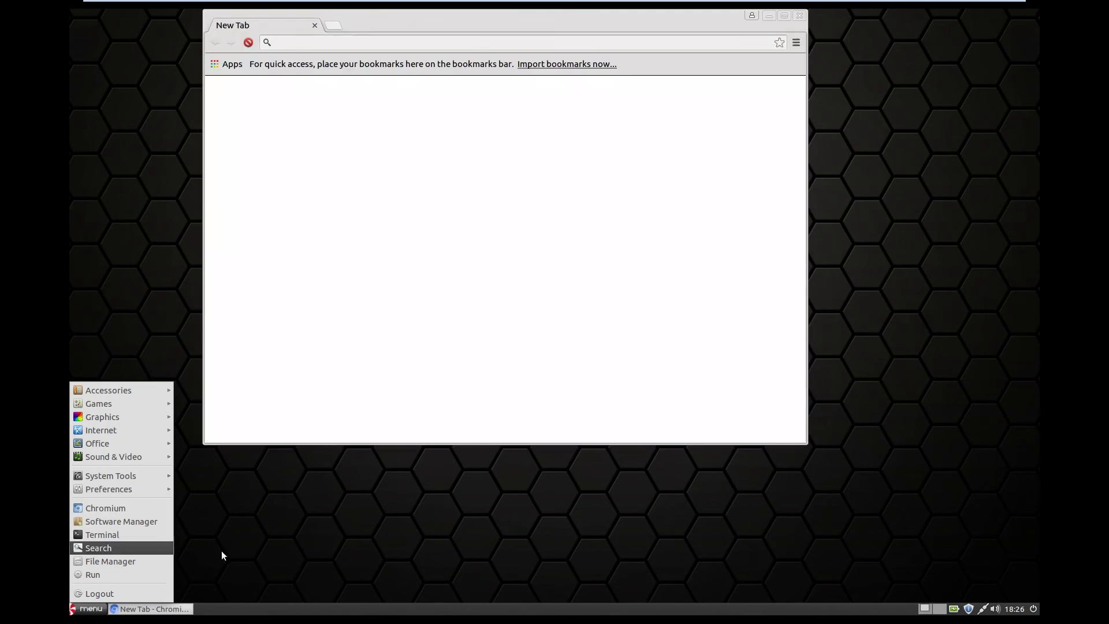
click(398, 523)
drag(523, 26, 572, 114)
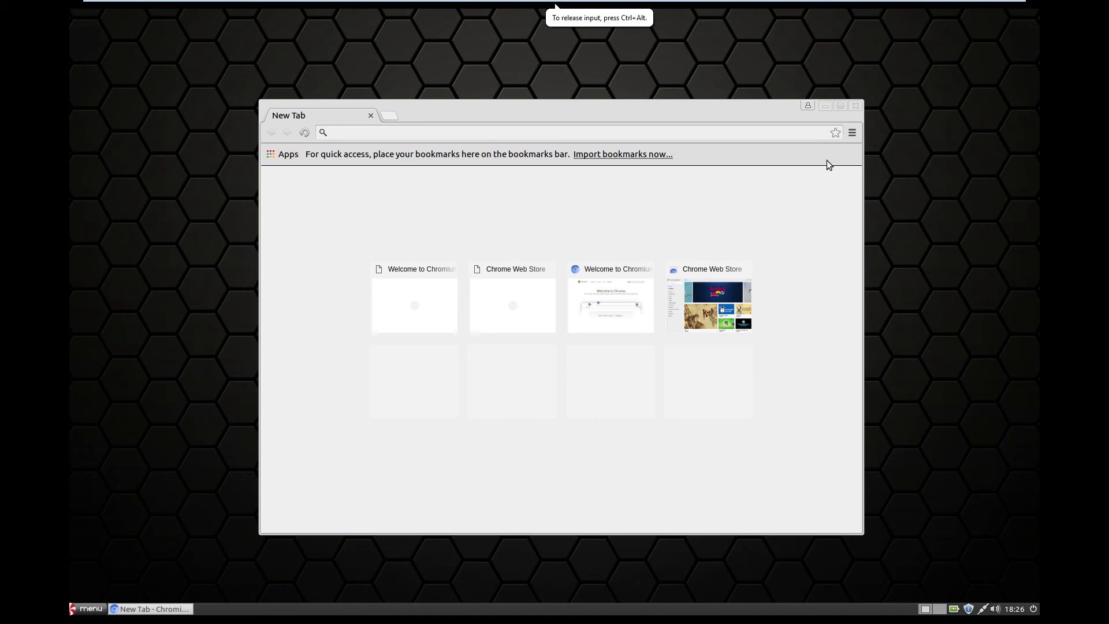
right_click(668, 615)
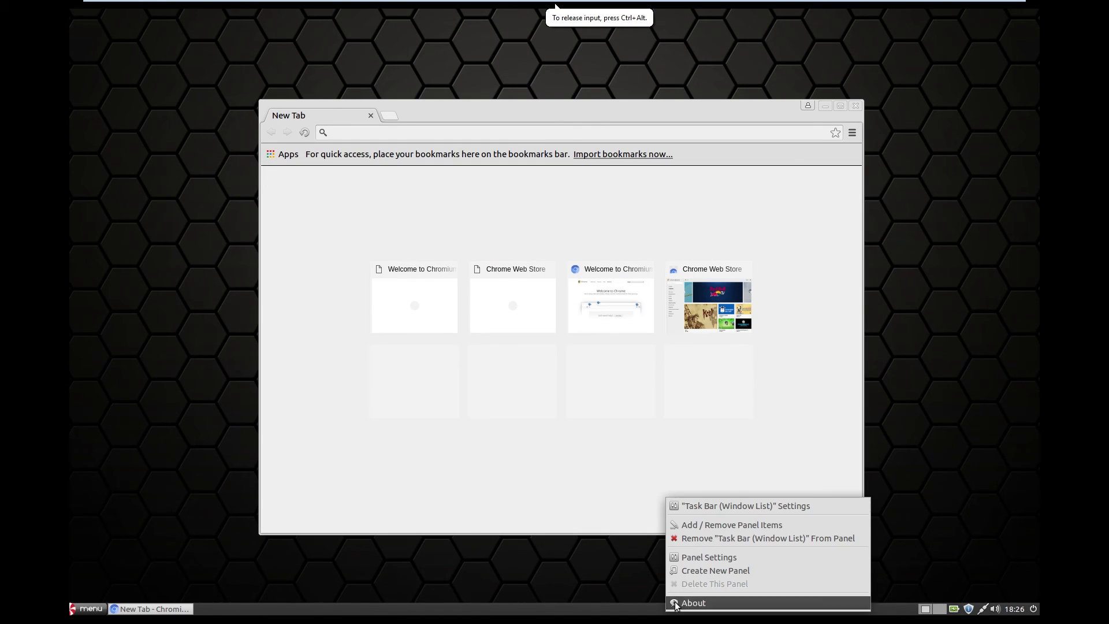
click(611, 567)
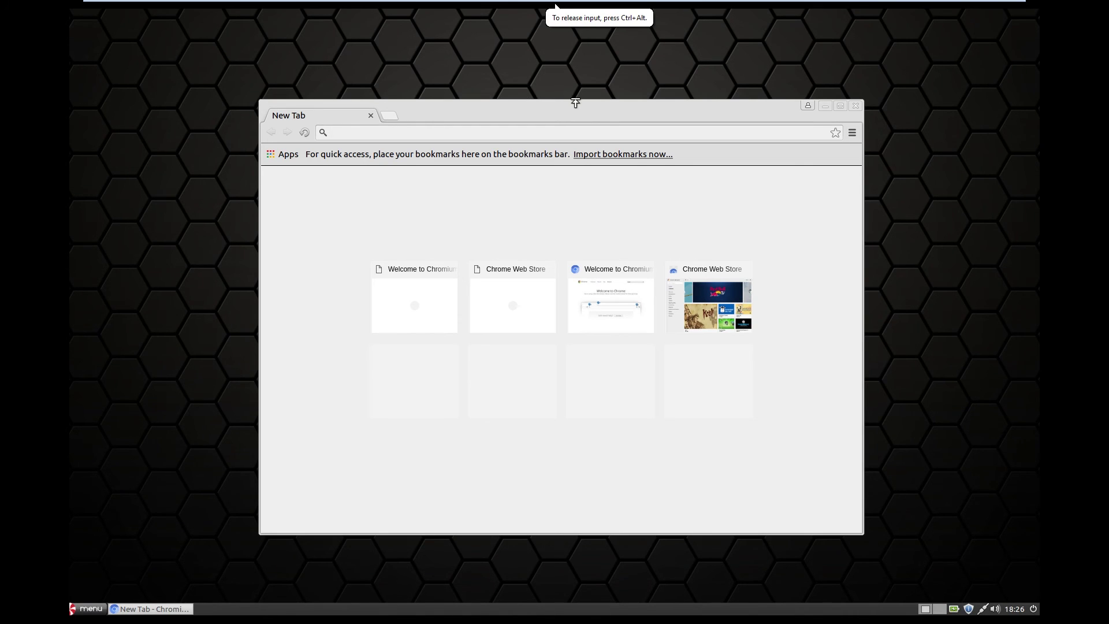
mouse_move(571, 103)
mouse_down()
mouse_move(558, 58)
mouse_move(563, 92)
mouse_up()
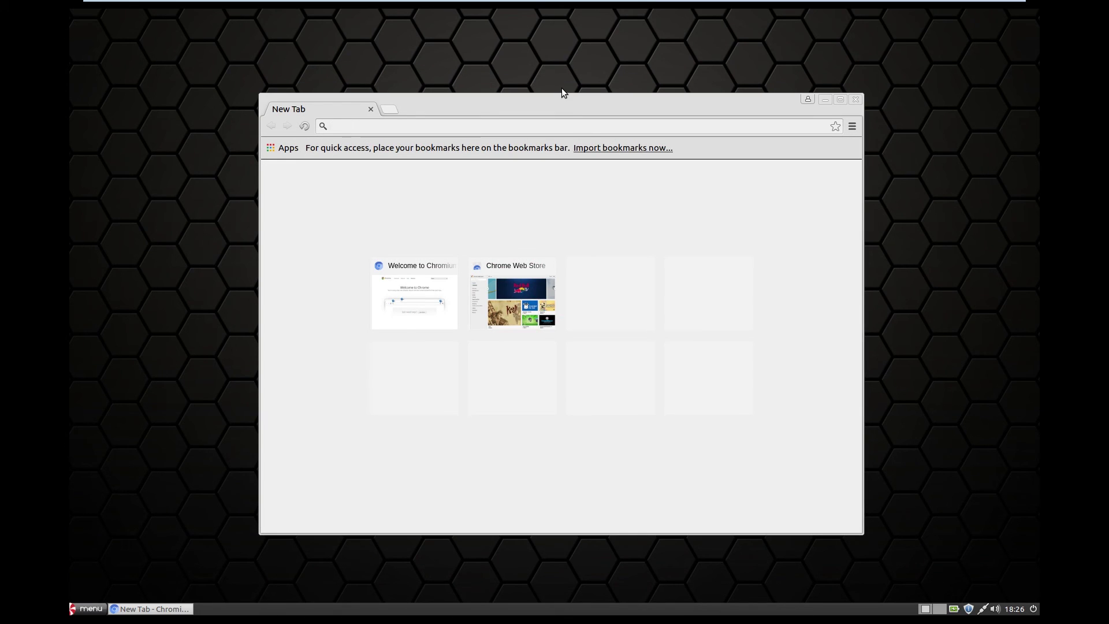
click(854, 100)
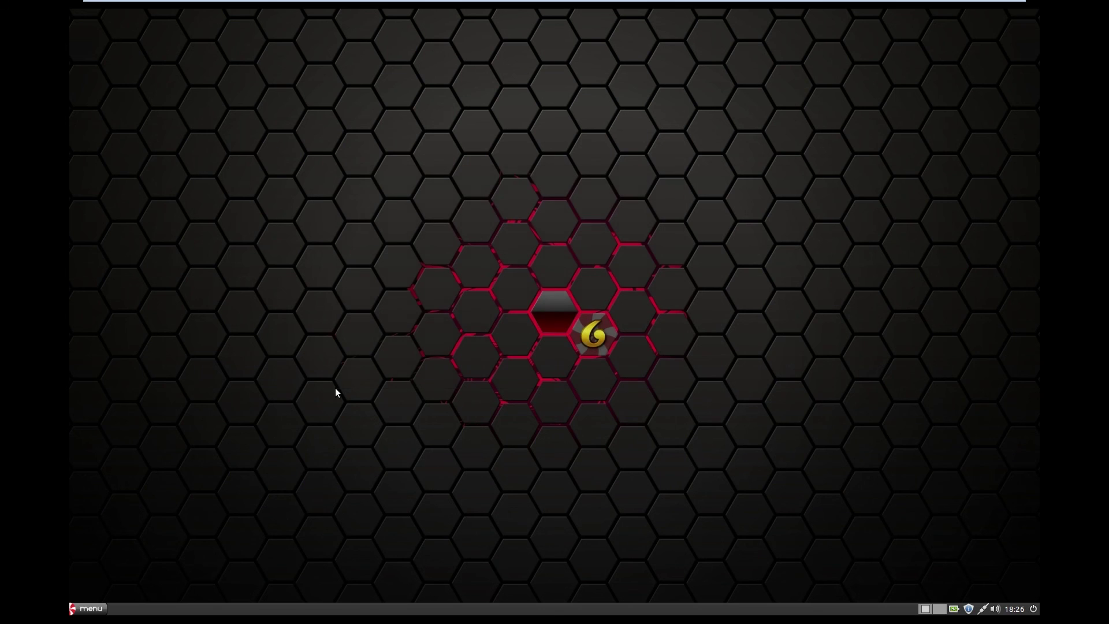